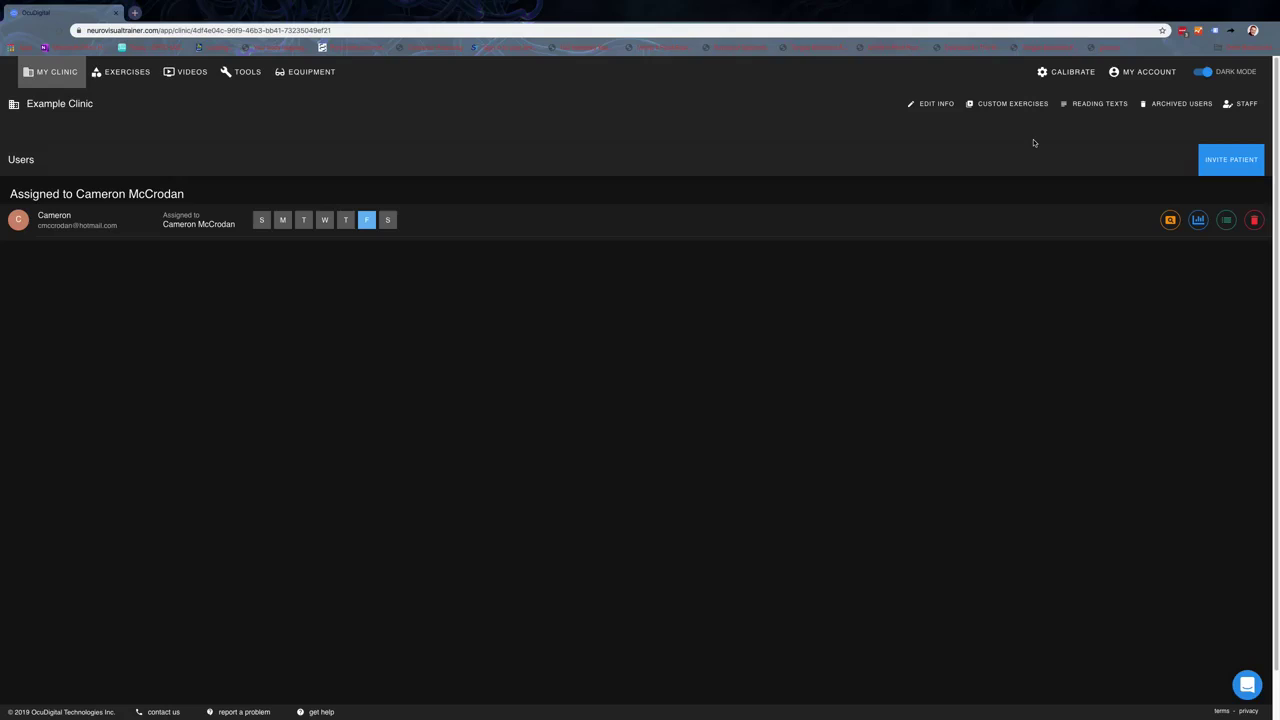
Switch the interface to light mode and back to dark mode
click(1205, 72)
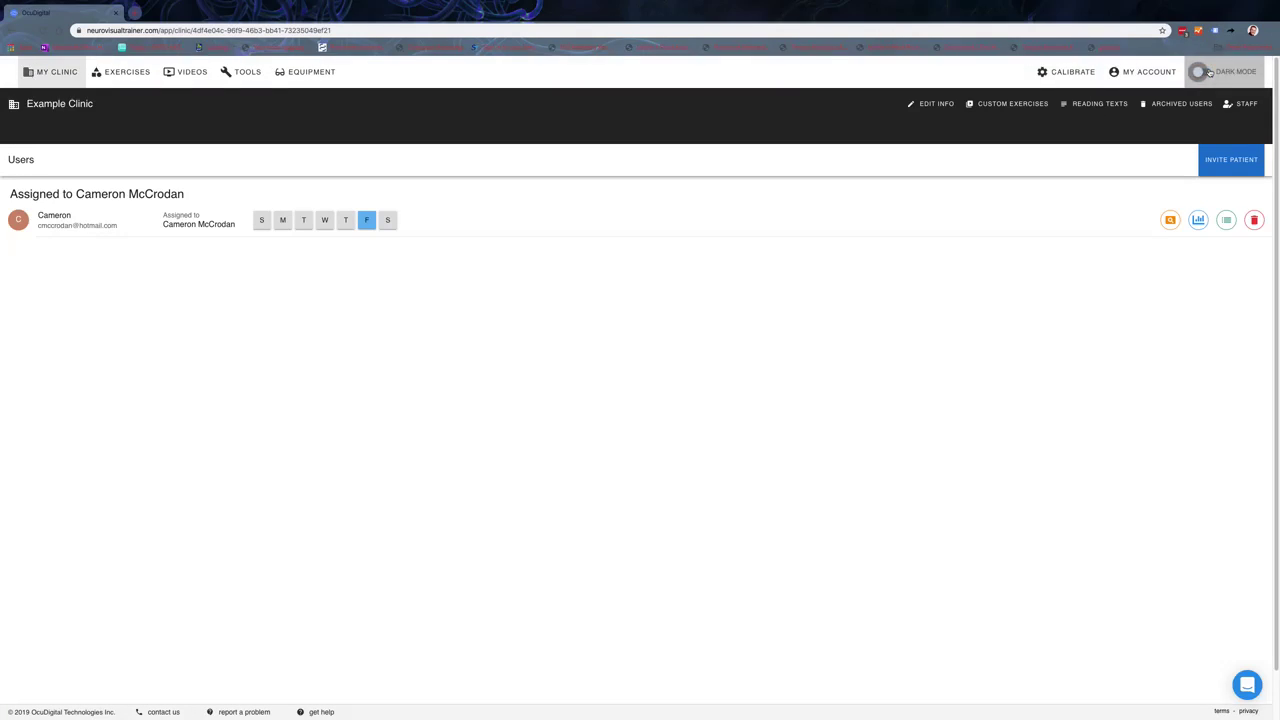
click(1205, 72)
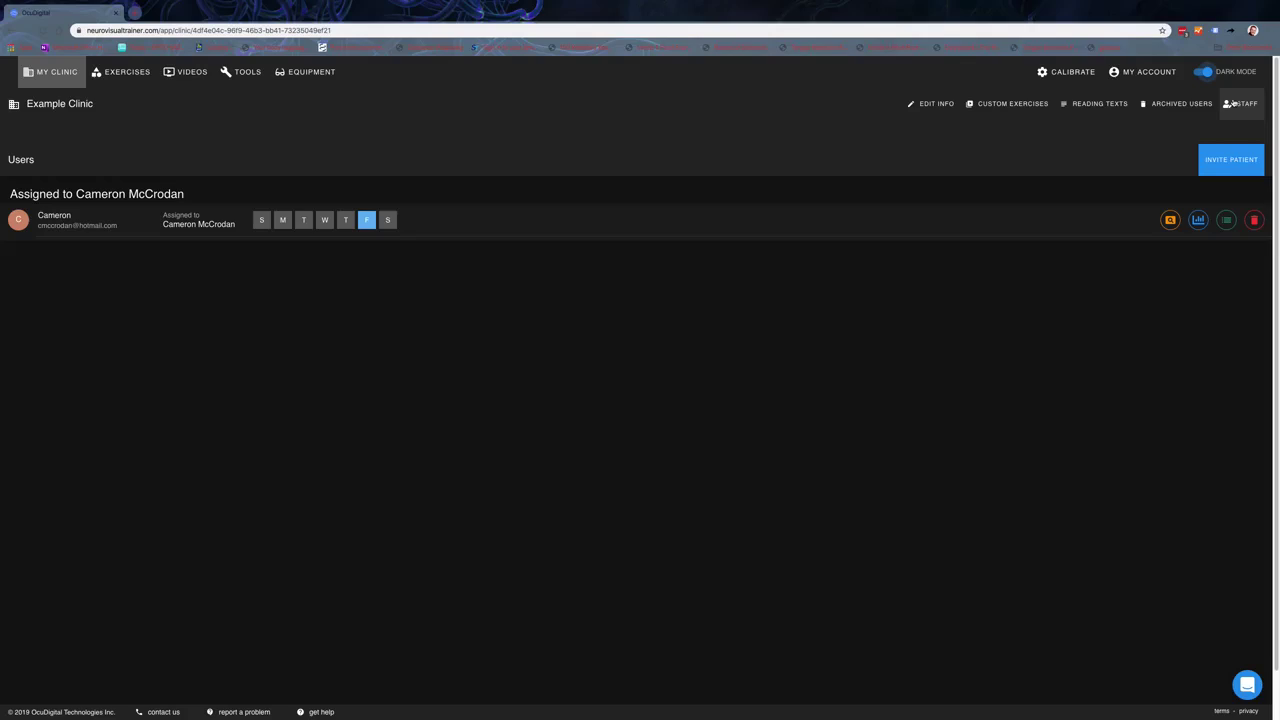
View the clinic's staff list and the role options on the new staff invitation form, and close both without inviting anyone
click(1234, 103)
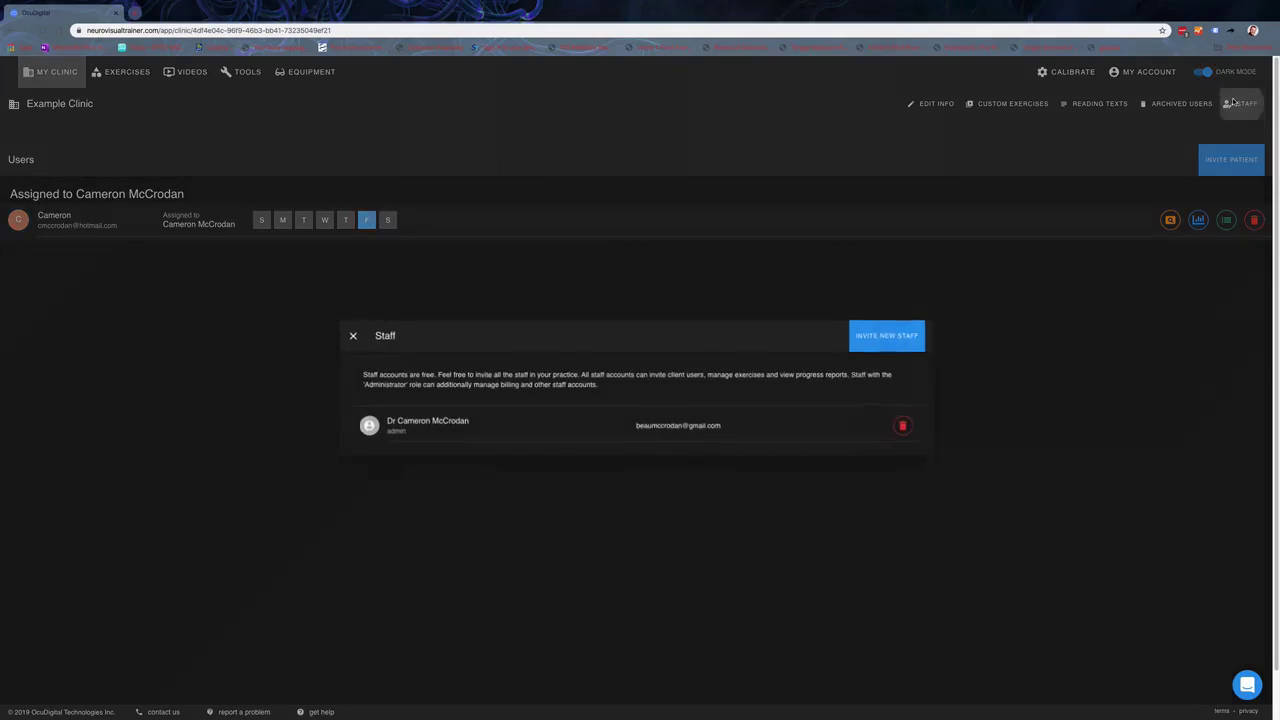
click(886, 343)
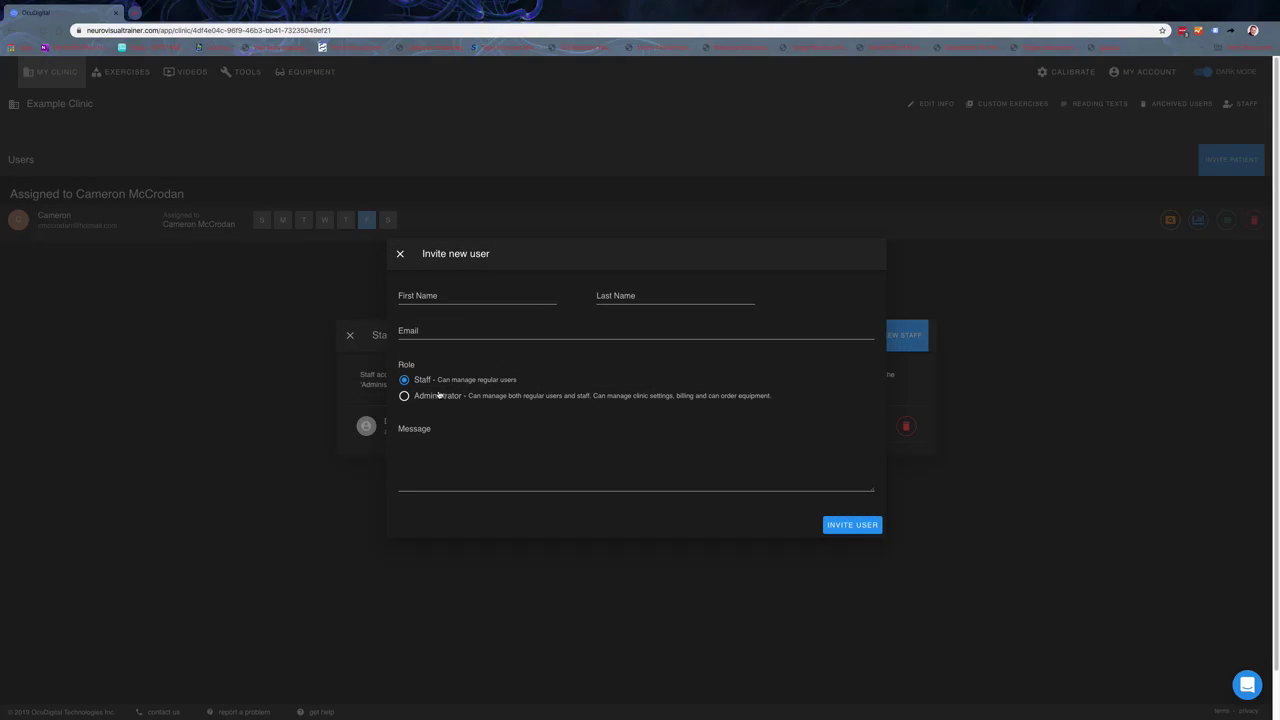
click(397, 253)
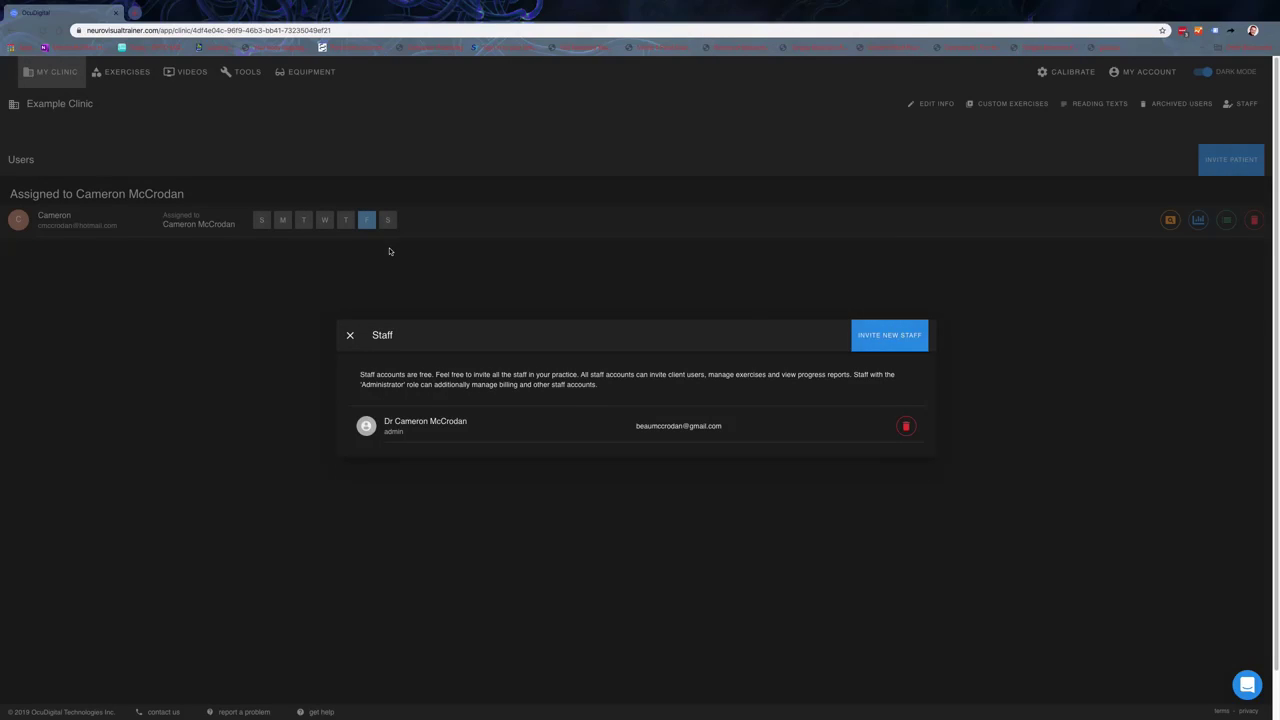
click(350, 335)
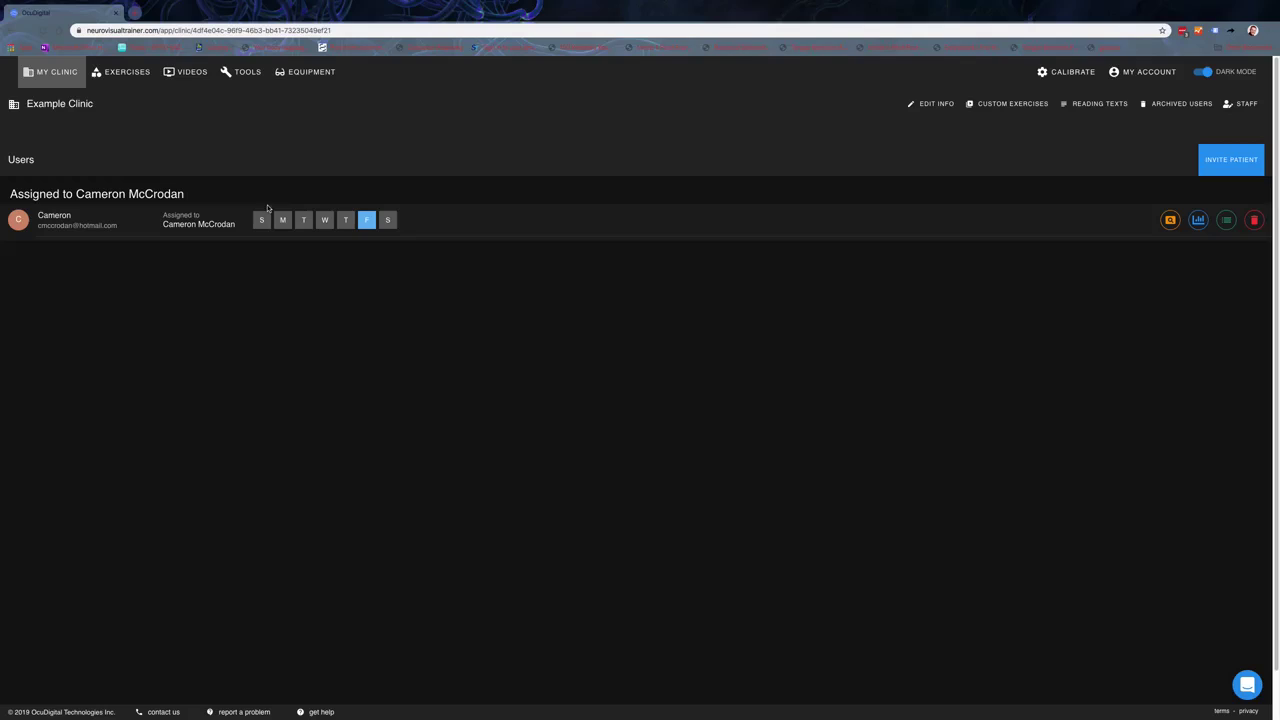
Check the patient's daily activity for the week and view their March 2020 activity calendar
mouse_move(287, 219)
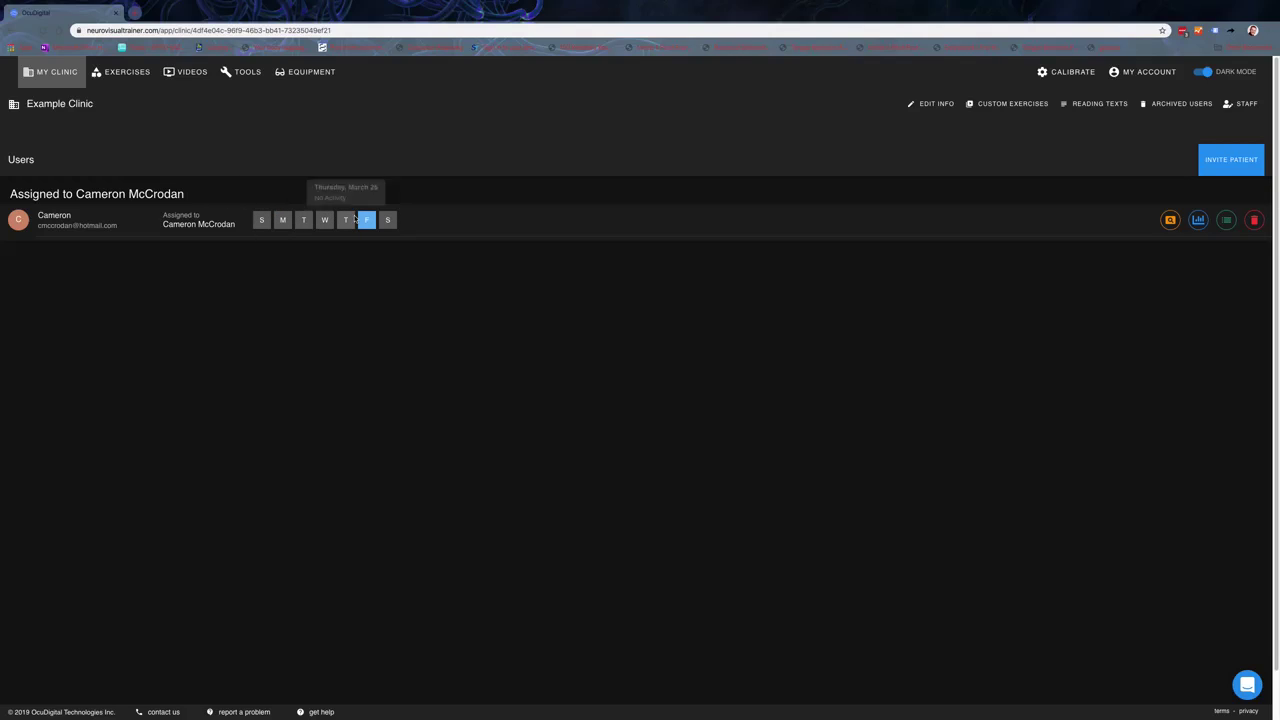
mouse_move(355, 219)
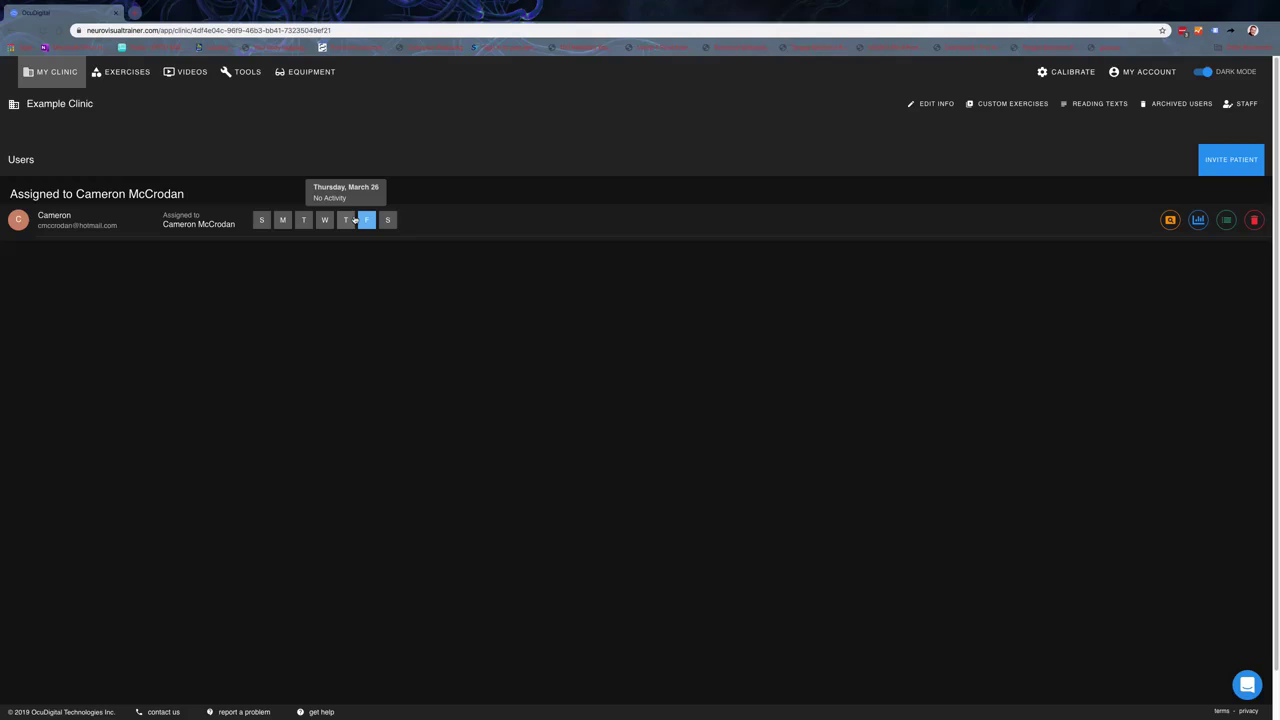
click(369, 219)
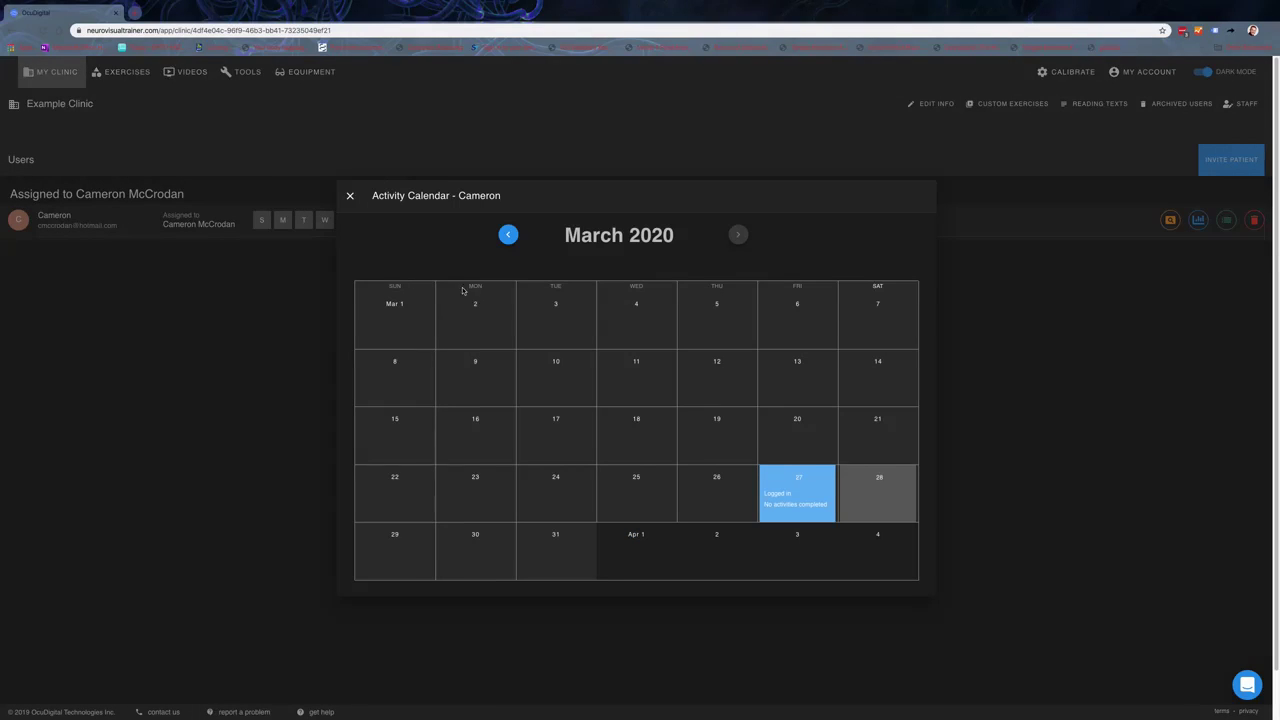
click(350, 195)
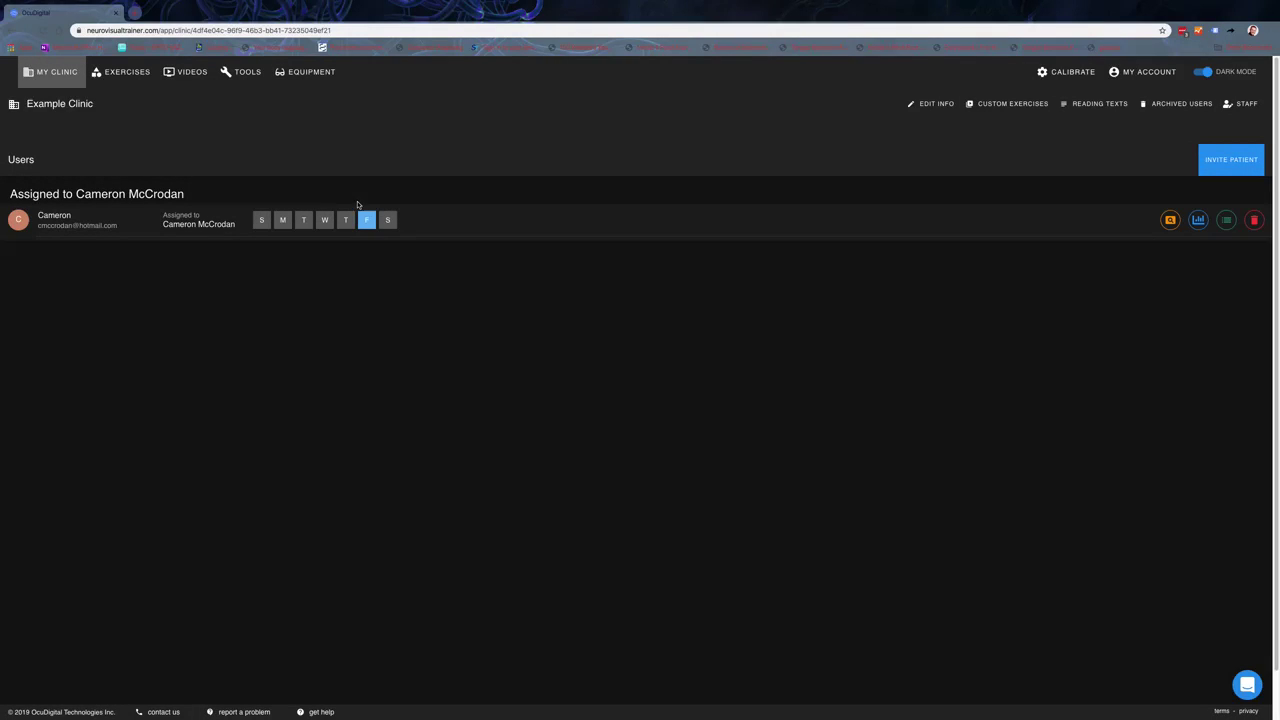
View the patient's progress report and close it
click(1167, 220)
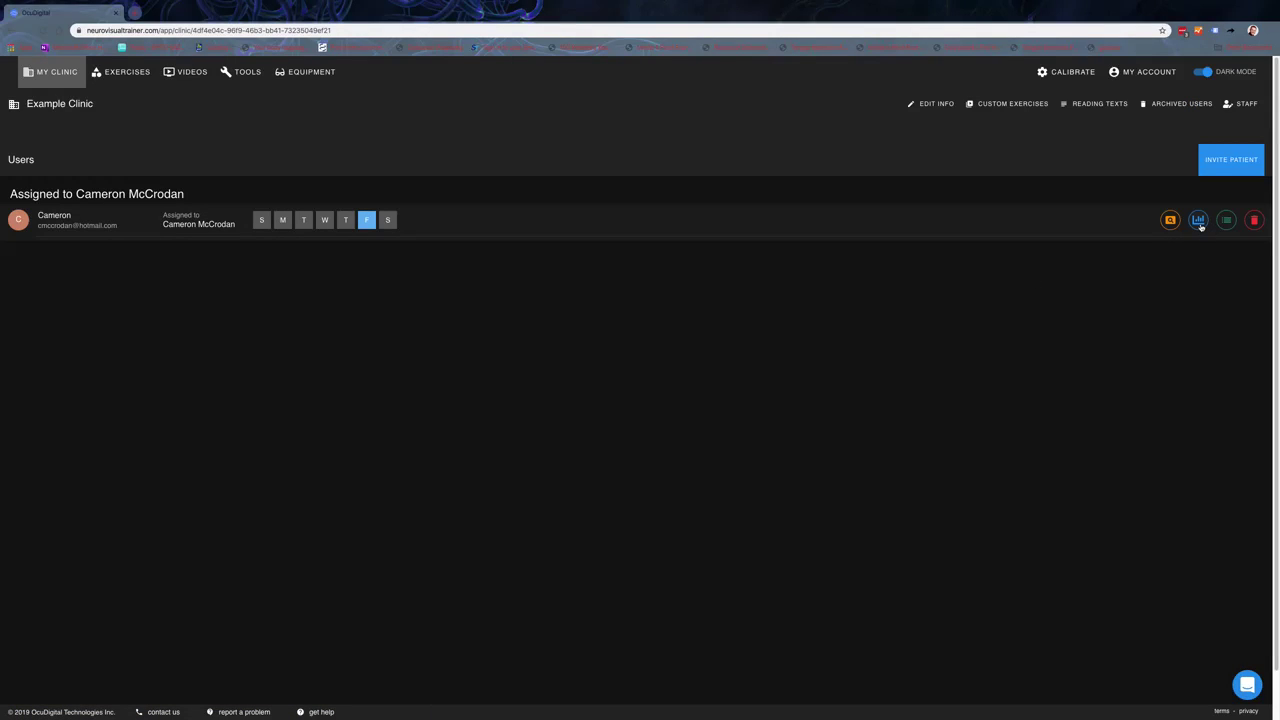
click(1199, 226)
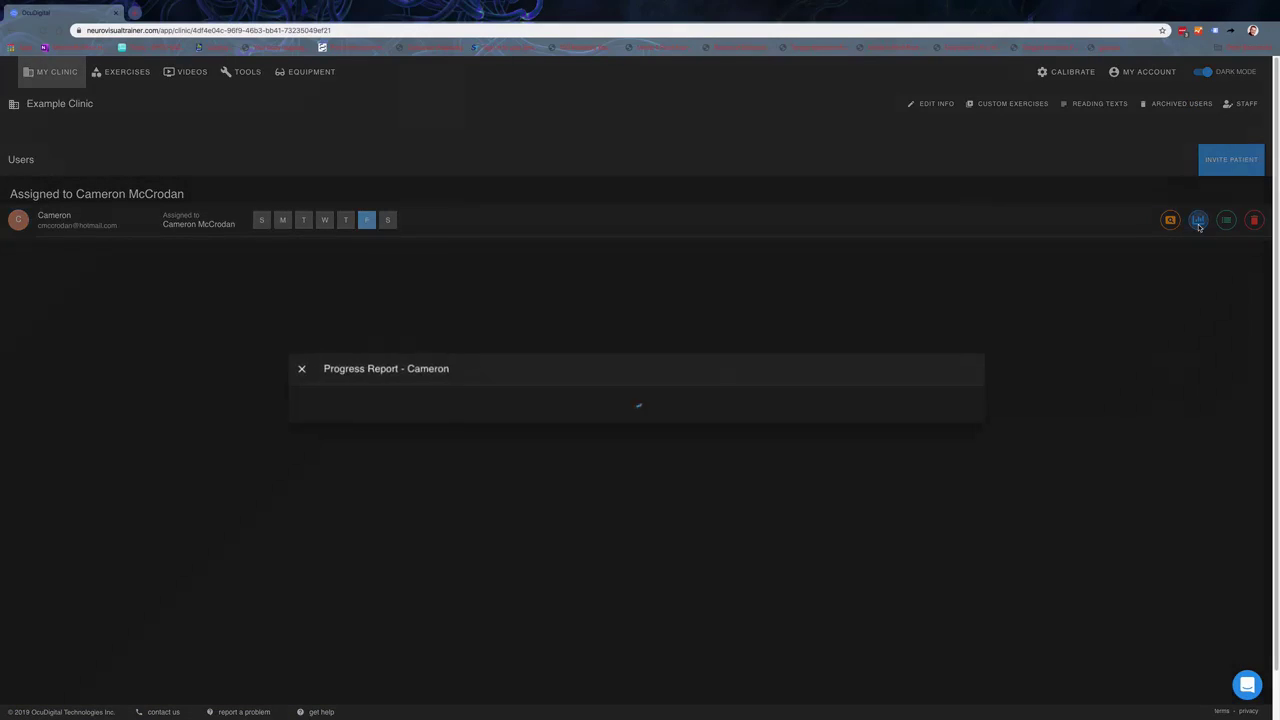
click(299, 371)
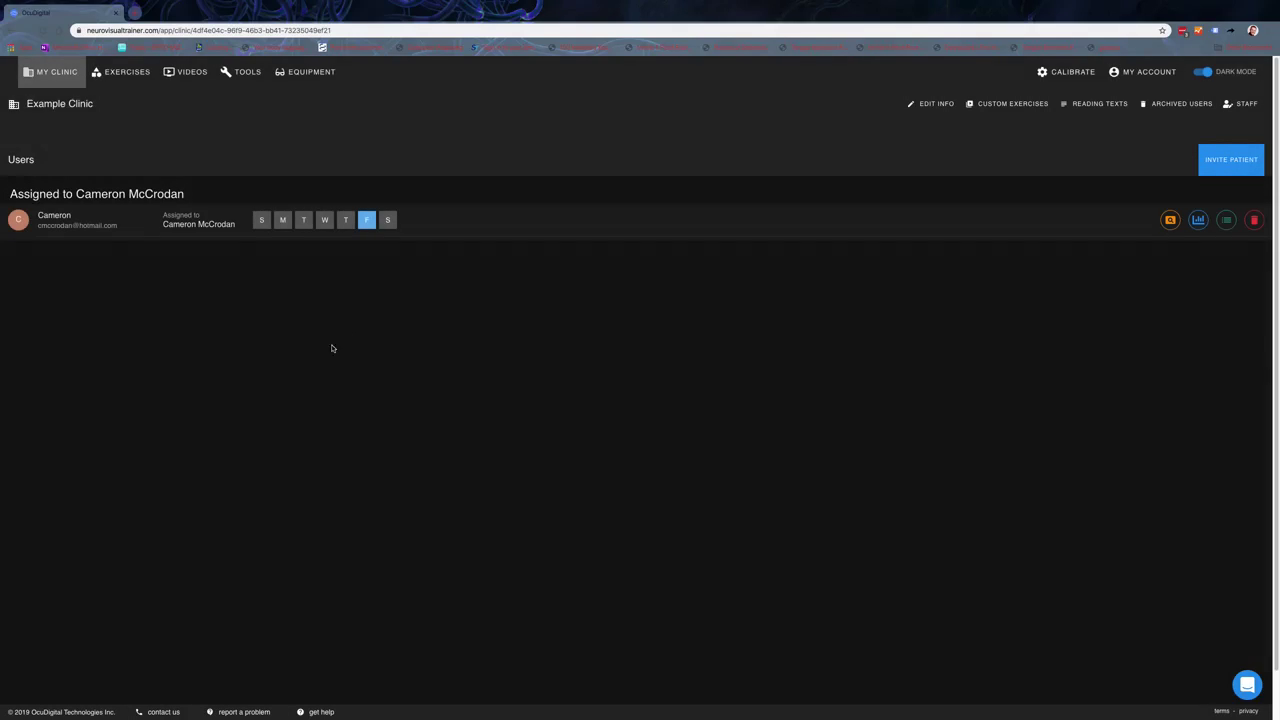
Open the patient's assigned exercises and remove the Custom exercise
click(1225, 219)
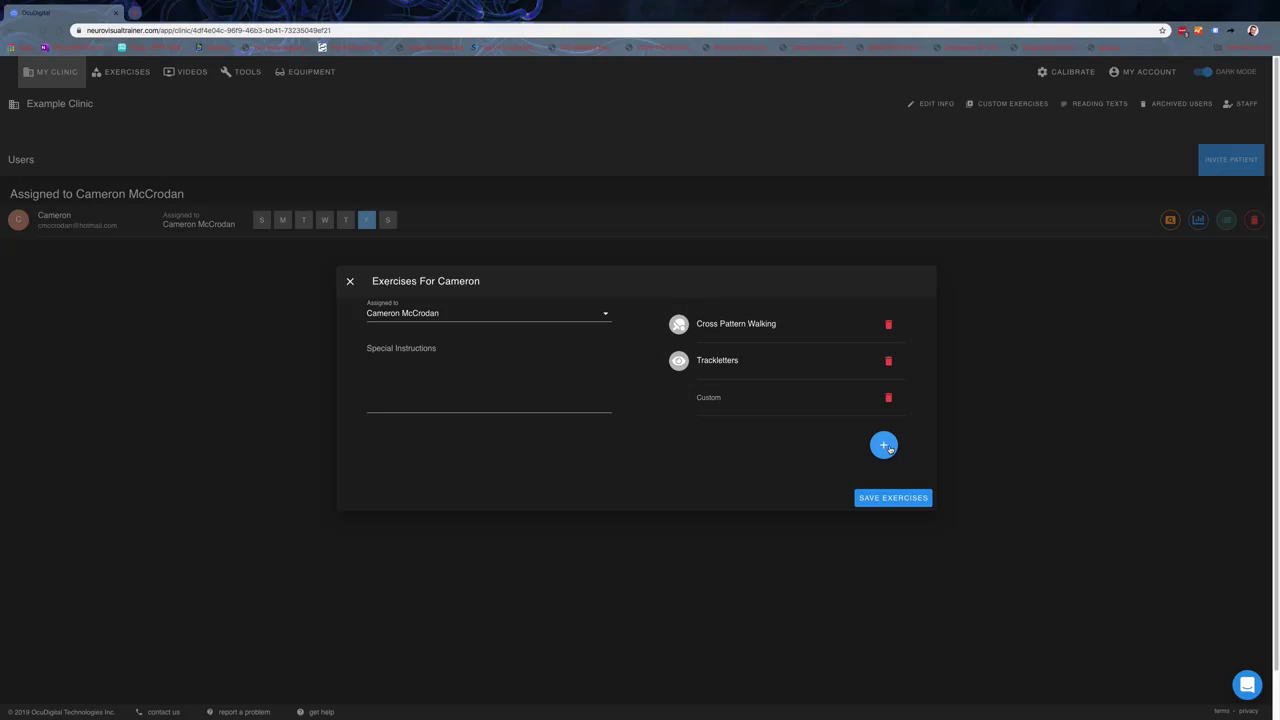
click(562, 376)
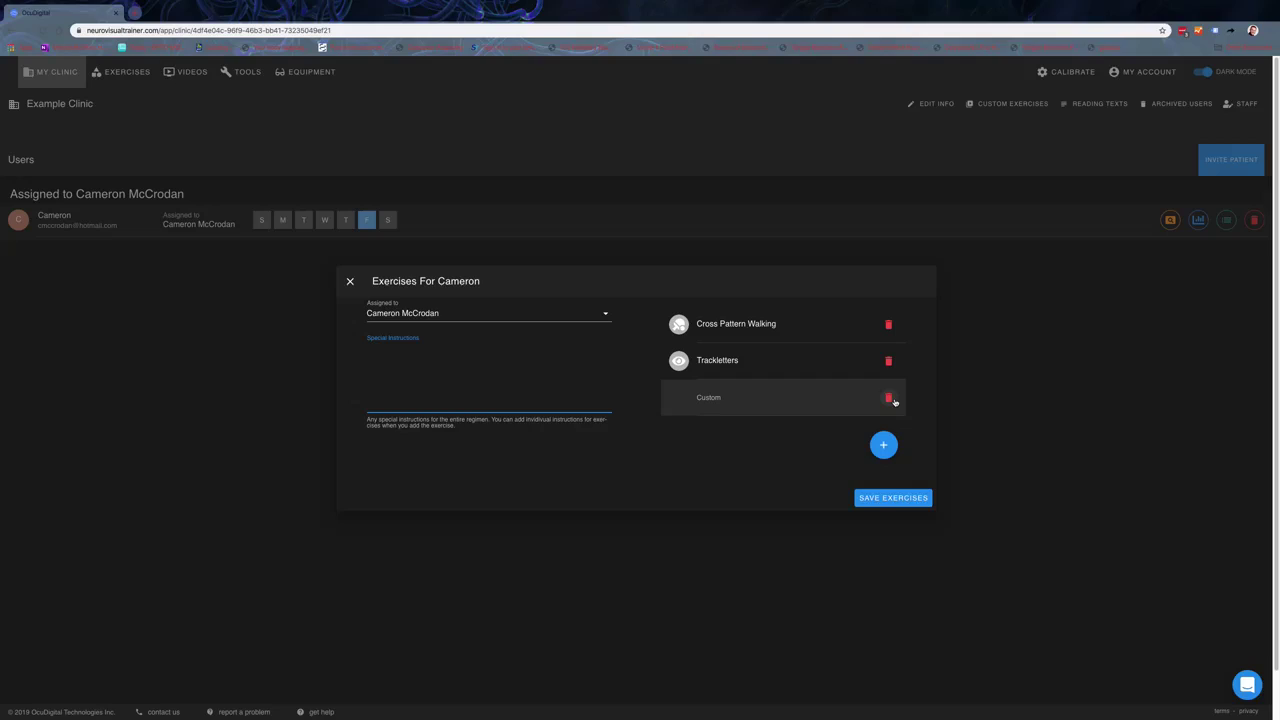
click(889, 398)
Start adding an exercise for the patient and choose the interactive exercise Randot Jump Duction Convergence (Base Out)
click(883, 426)
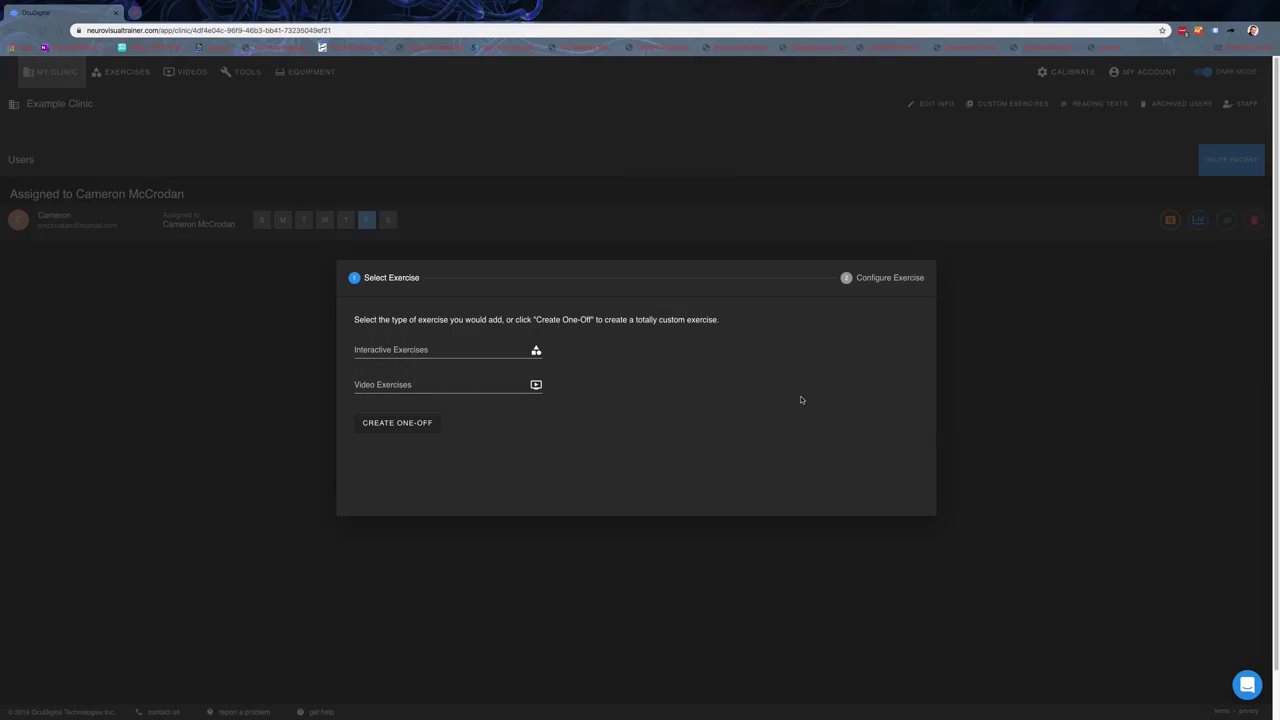
click(536, 352)
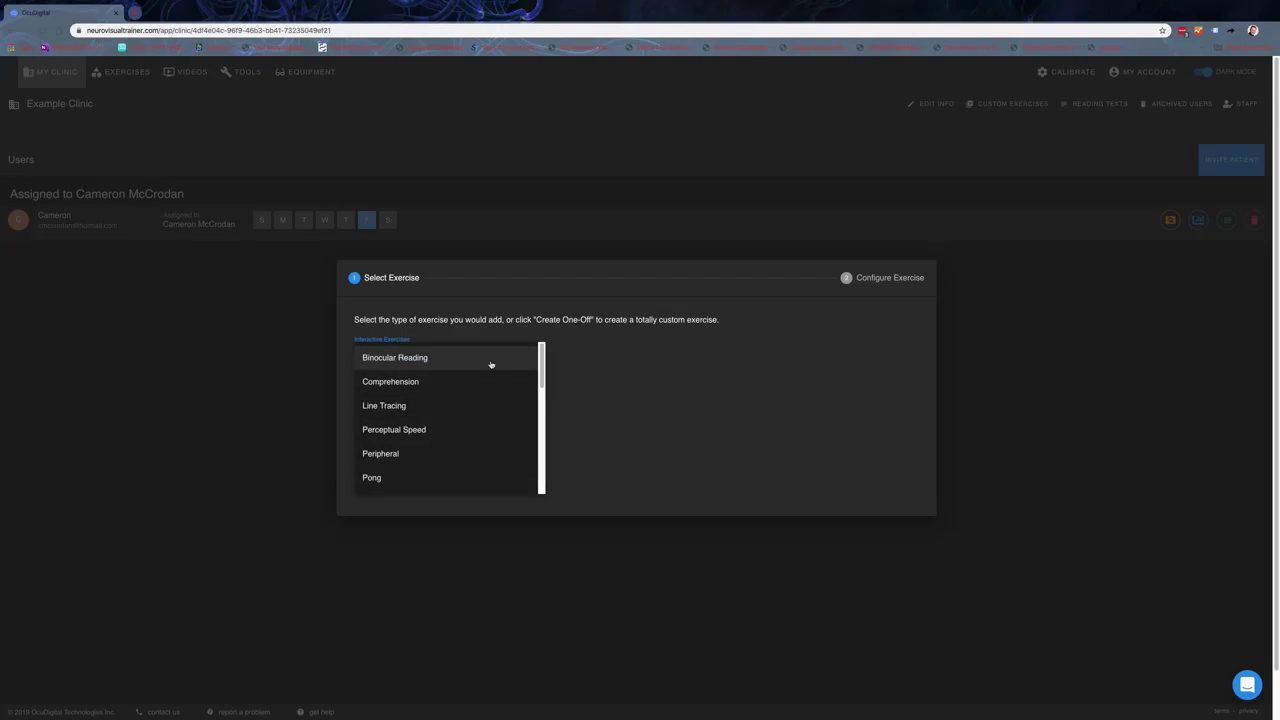
scroll(435, 392, down, 5)
scroll(435, 392, down, 3)
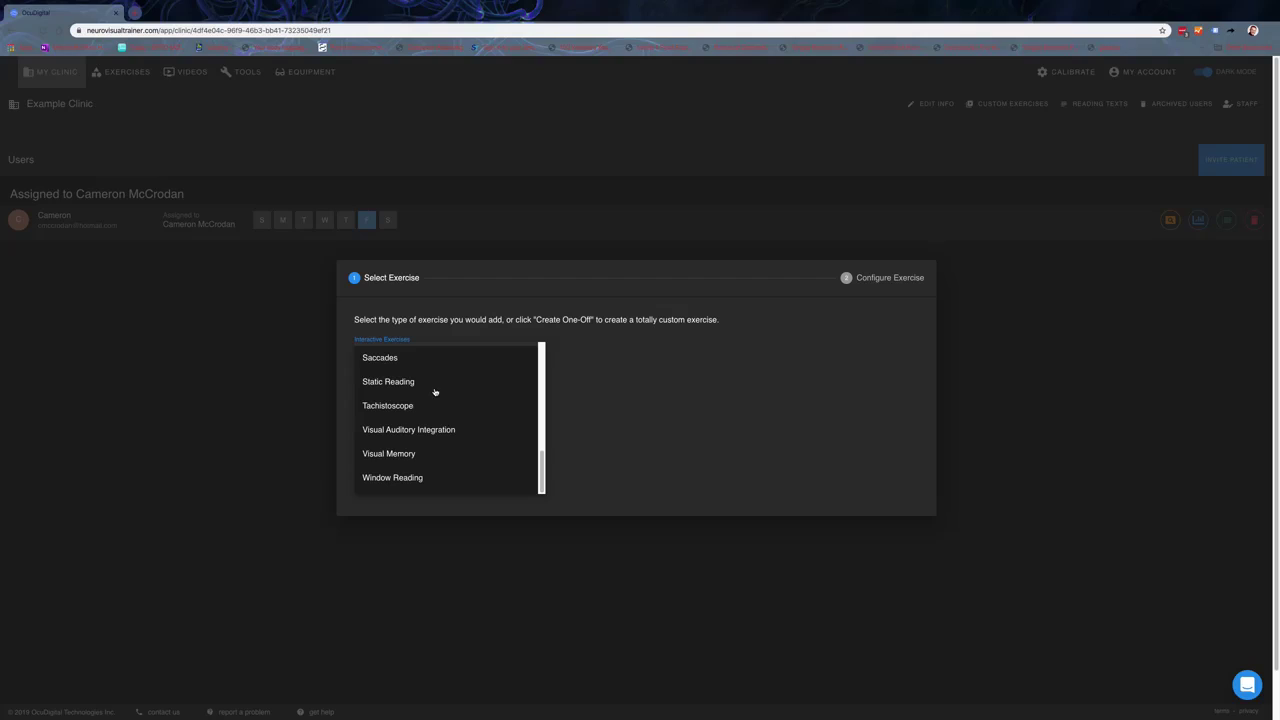
scroll(435, 392, up, 8)
scroll(441, 410, down, 2)
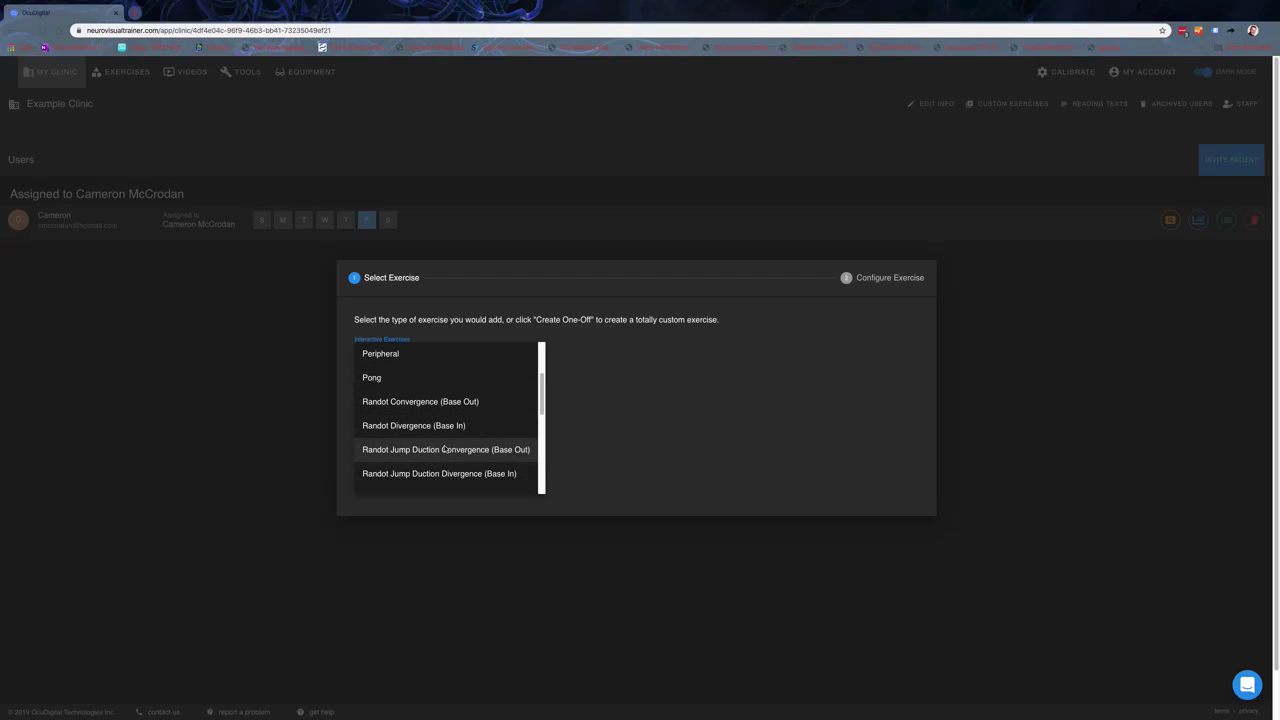
click(444, 449)
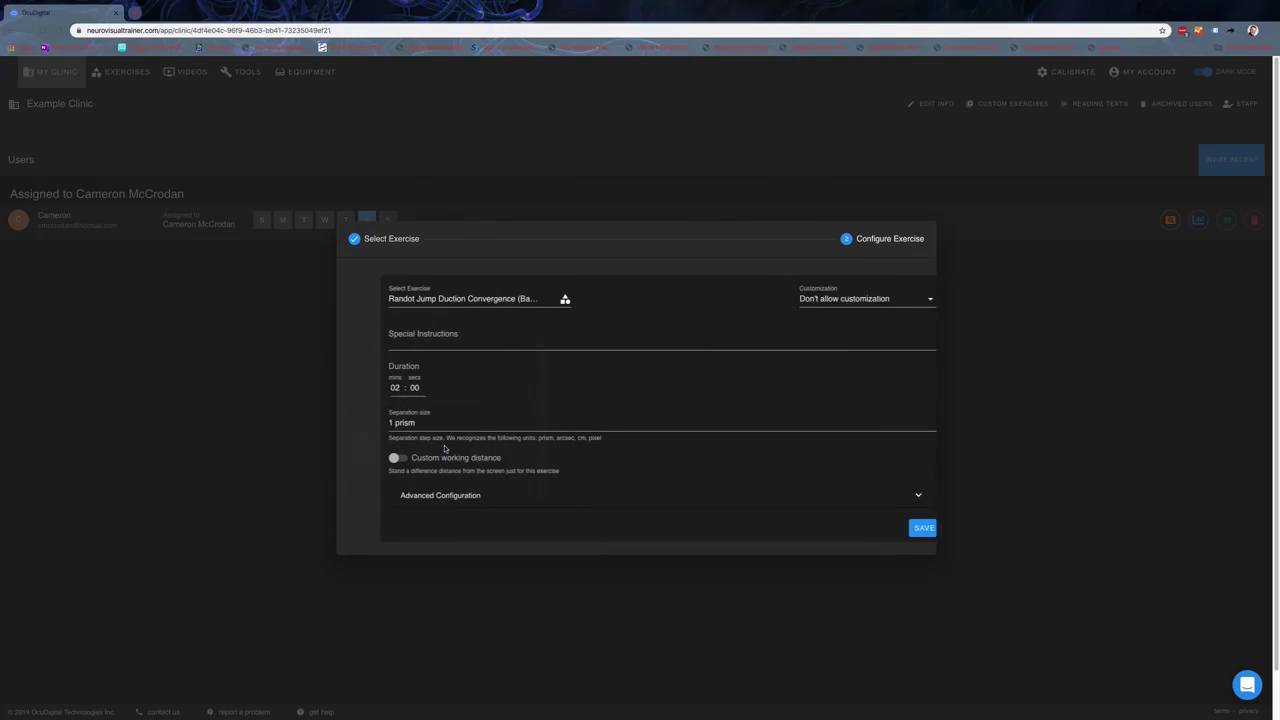
Examine the exercise's special instructions, duration, custom working distance and advanced configuration options, leaving them at their defaults
click(507, 346)
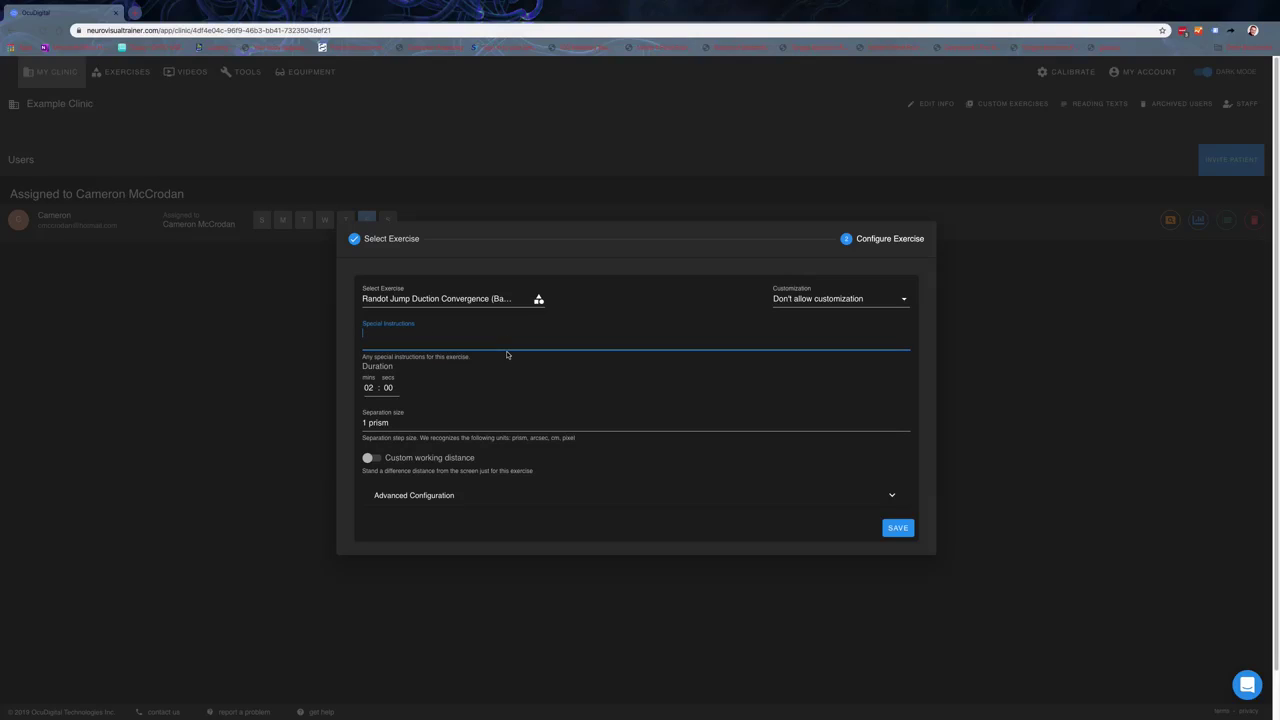
click(369, 387)
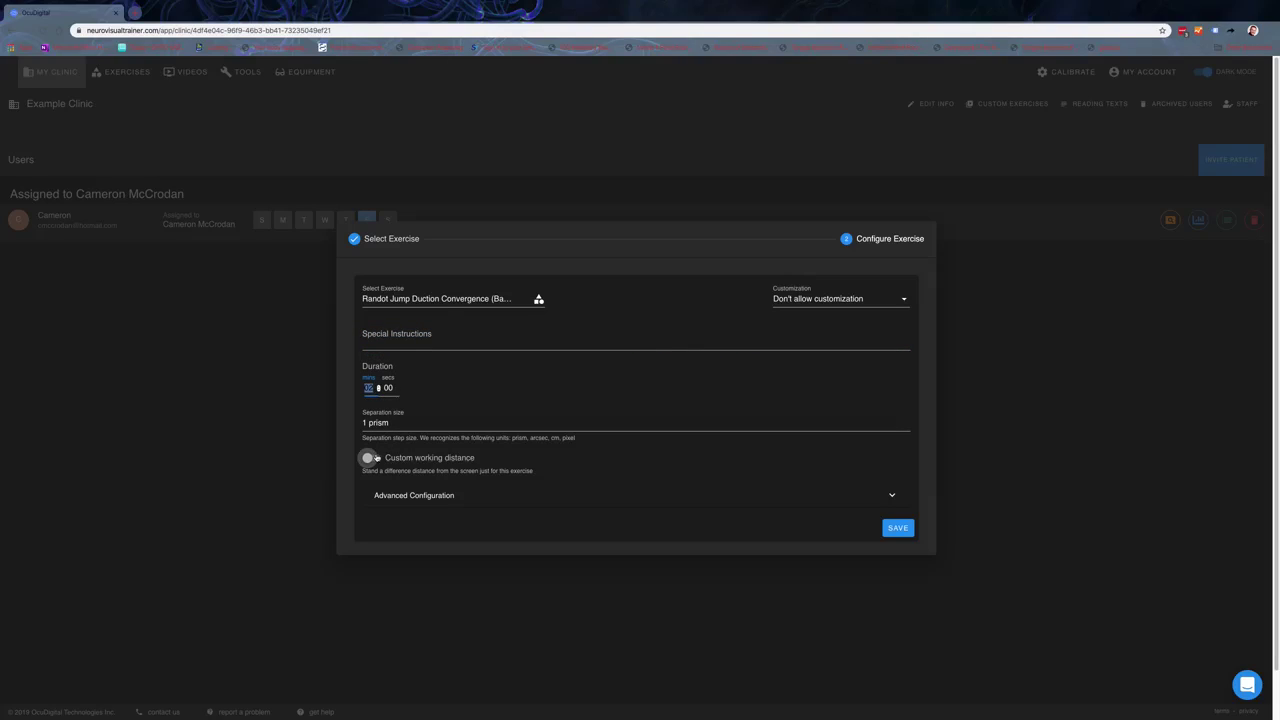
click(370, 457)
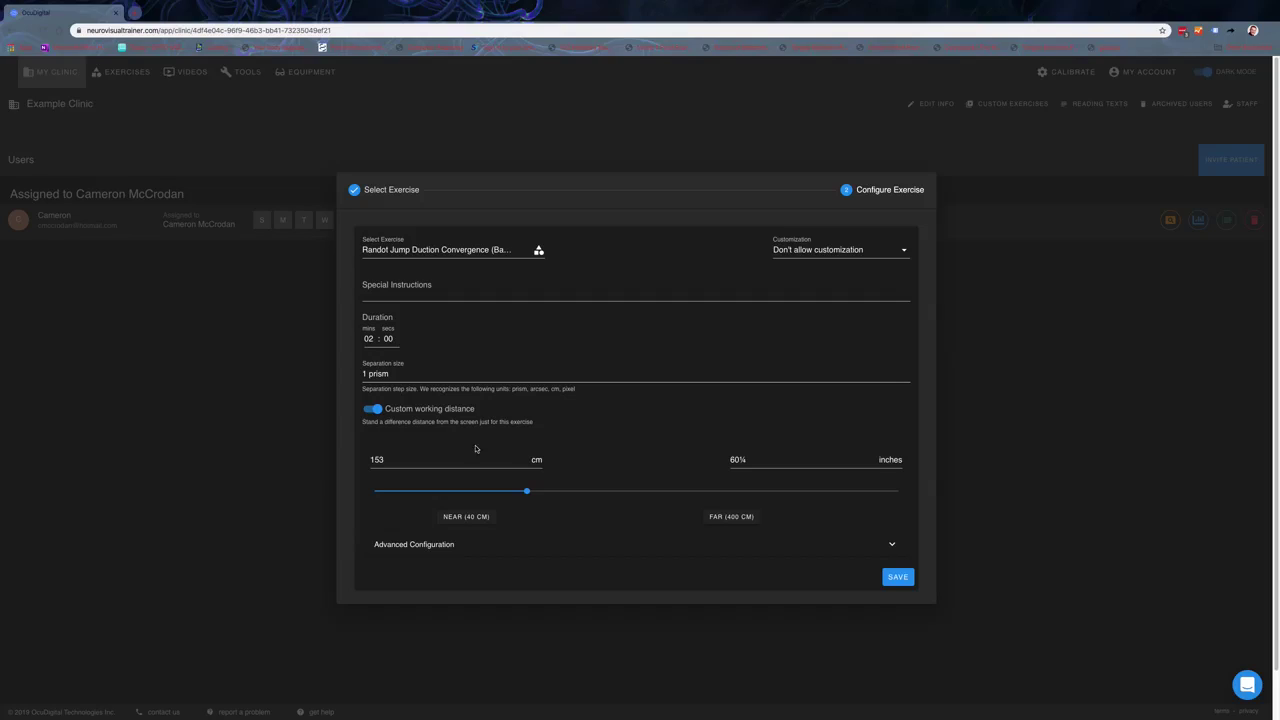
click(459, 544)
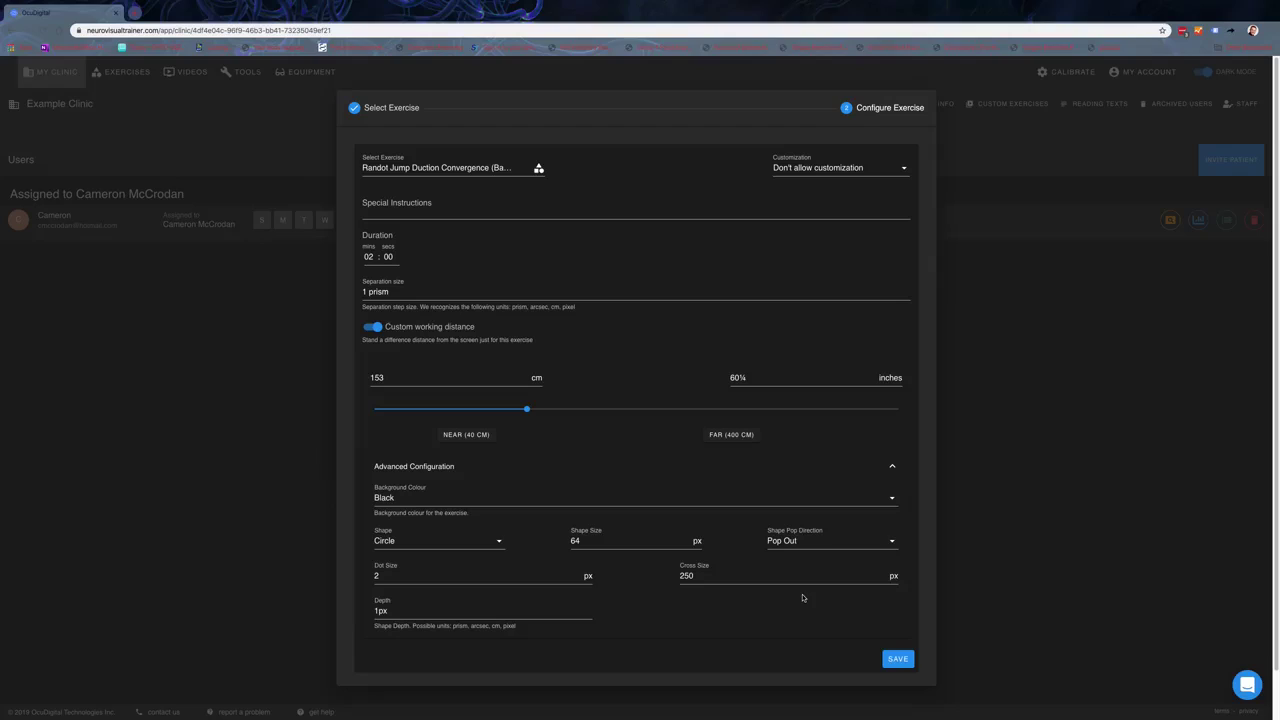
click(370, 327)
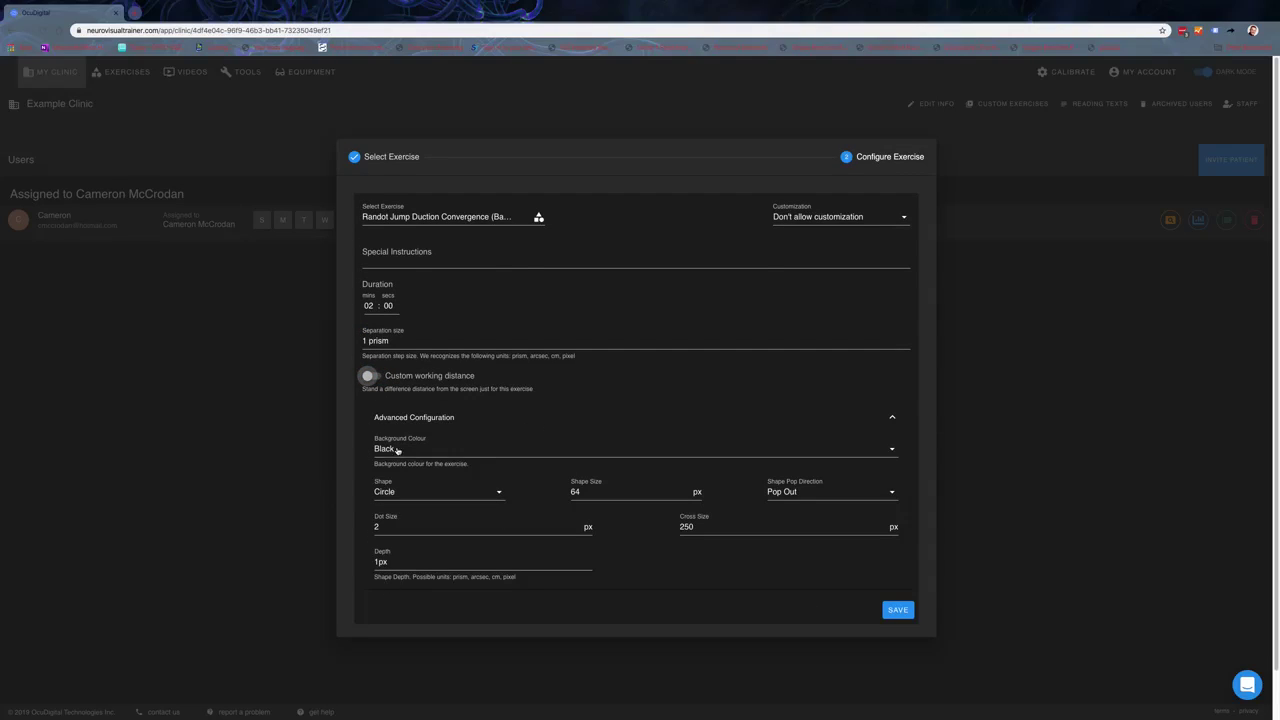
click(407, 420)
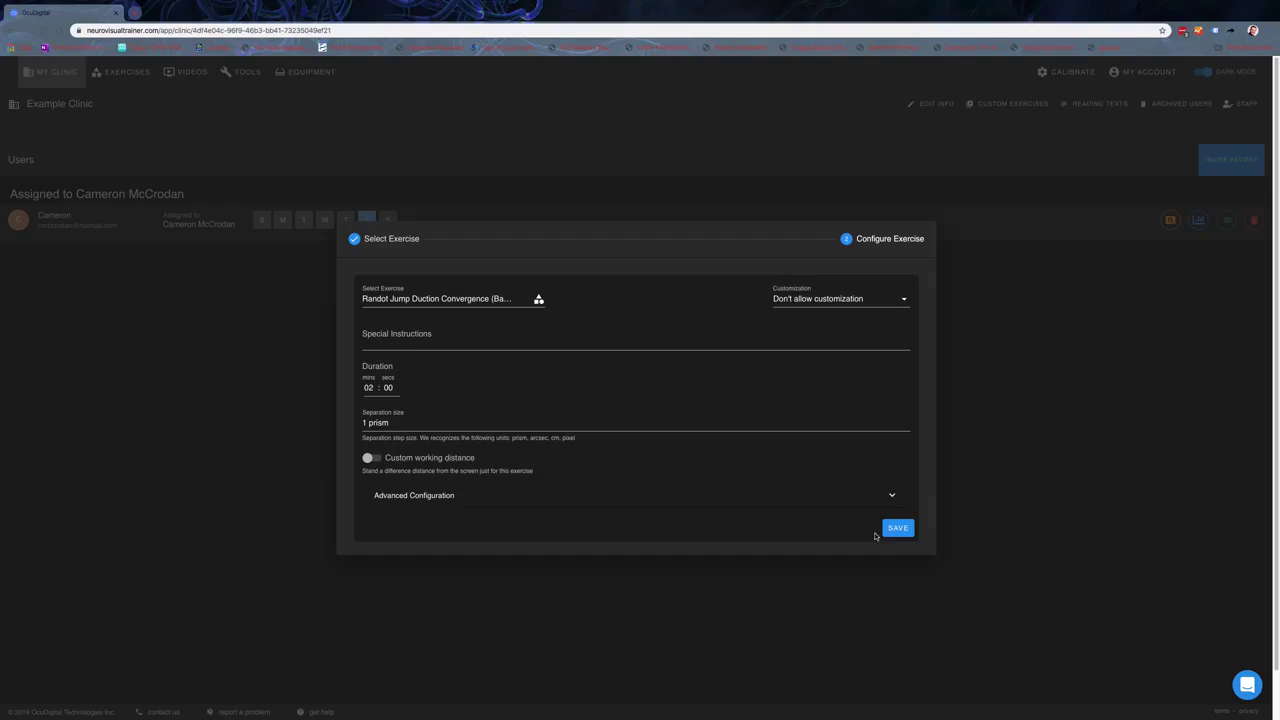
Save the Randot Jump Duction Convergence exercise settings and the patient's updated exercise list
click(894, 528)
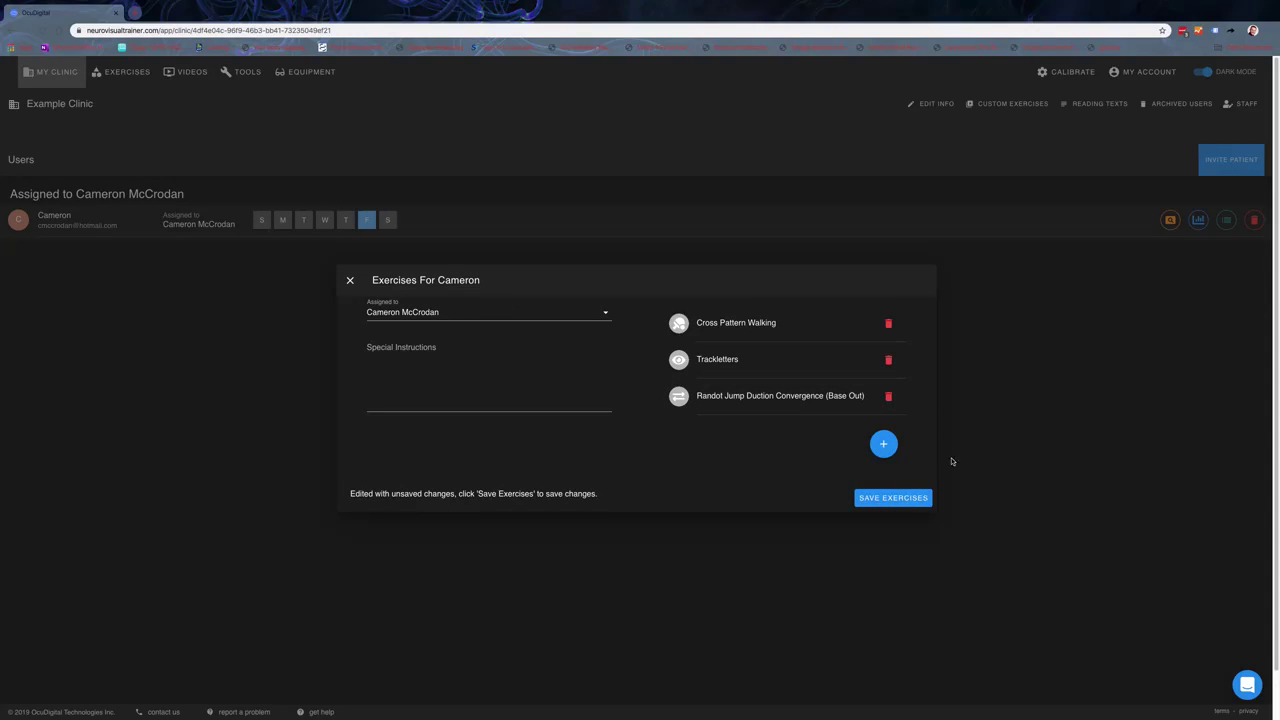
click(900, 498)
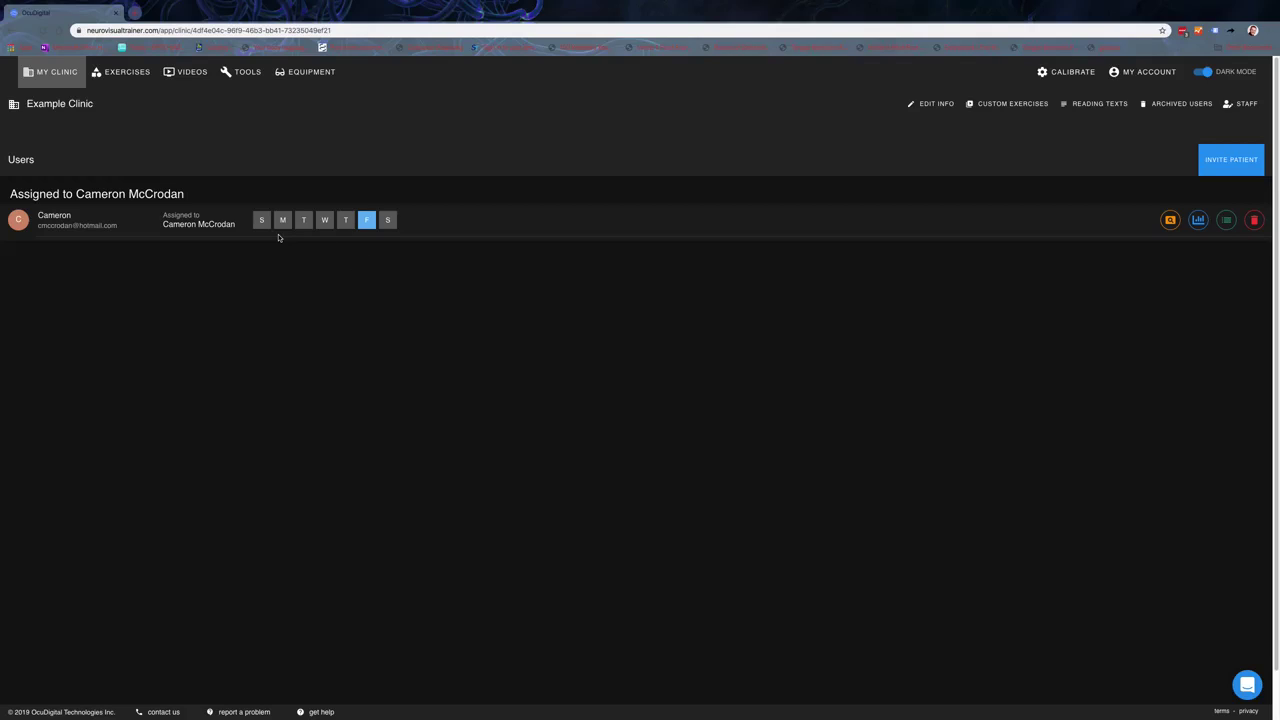
Look through the interactive exercise library from Anti-Suppression down to Visual Perception
click(125, 72)
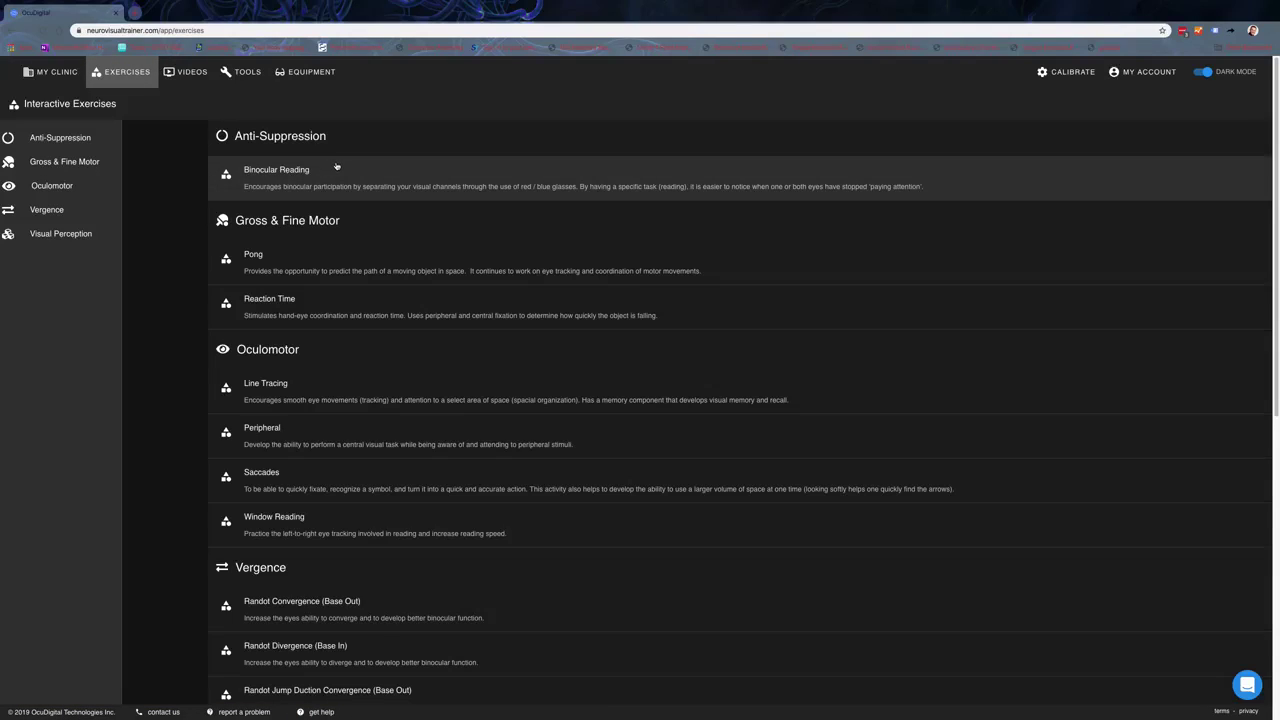
scroll(335, 177, down, 5)
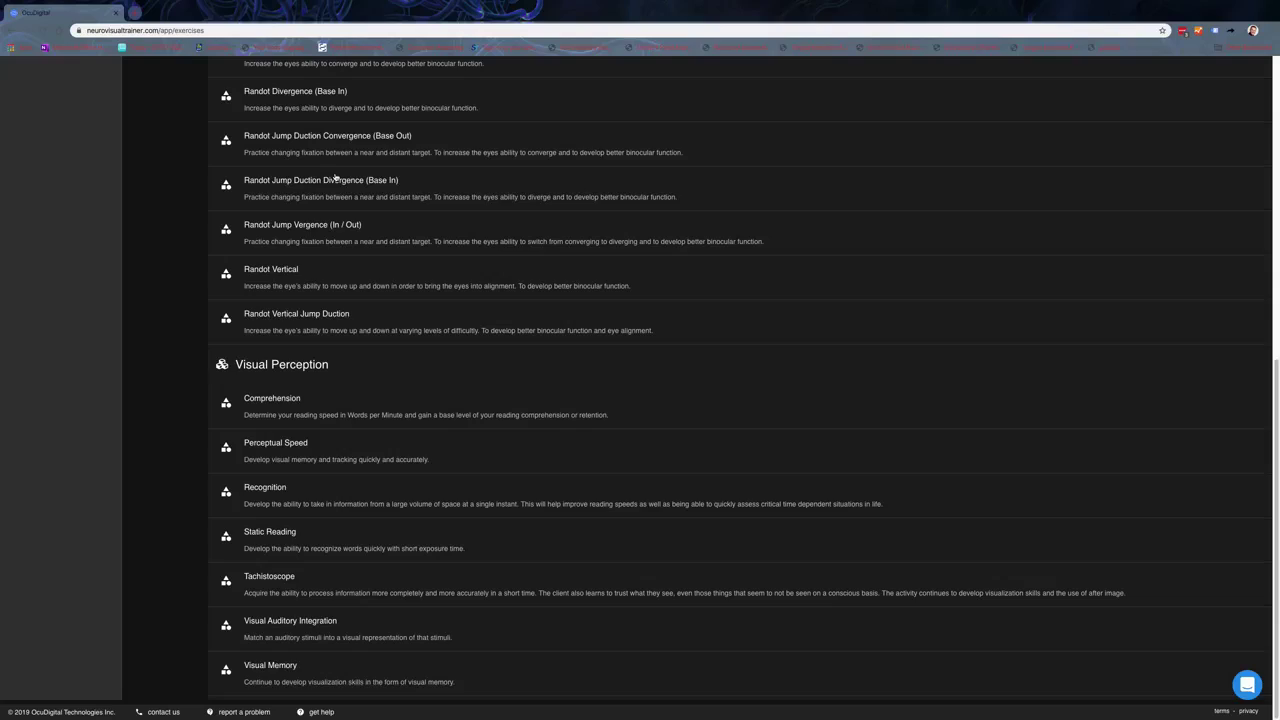
scroll(335, 177, up, 6)
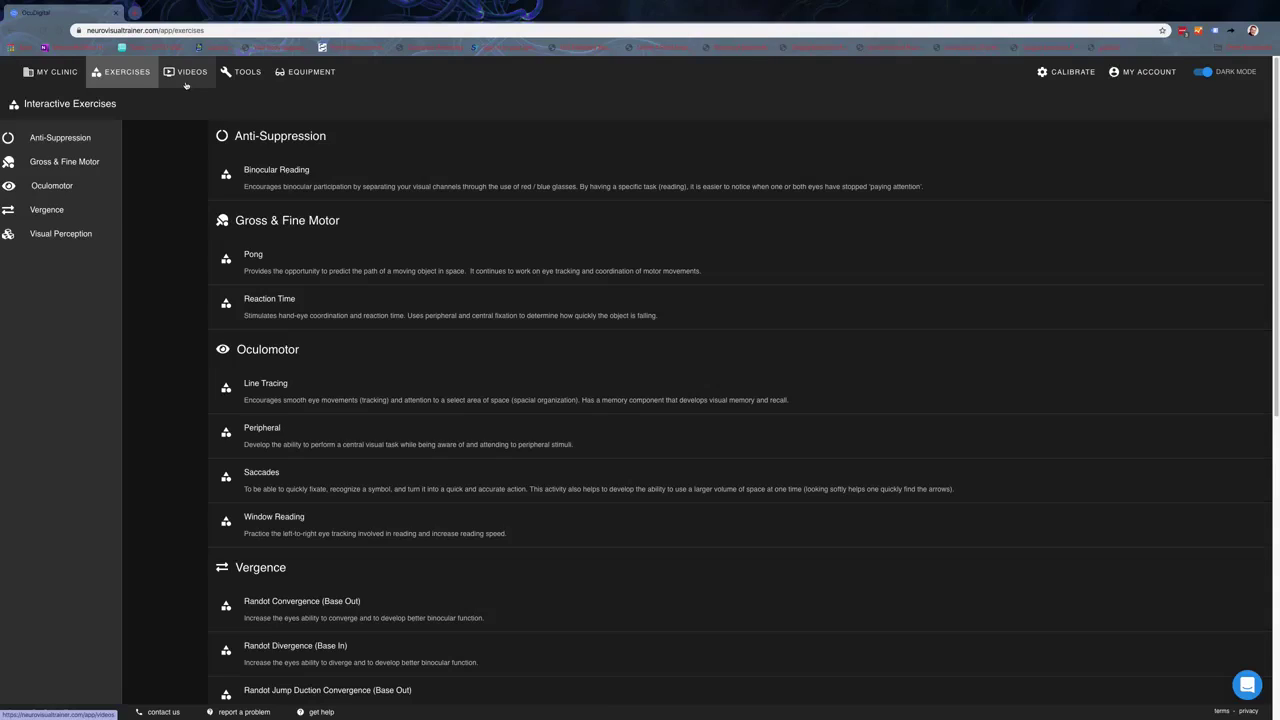
Open the video exercise library and view the custom exercise named test, then close it
click(185, 80)
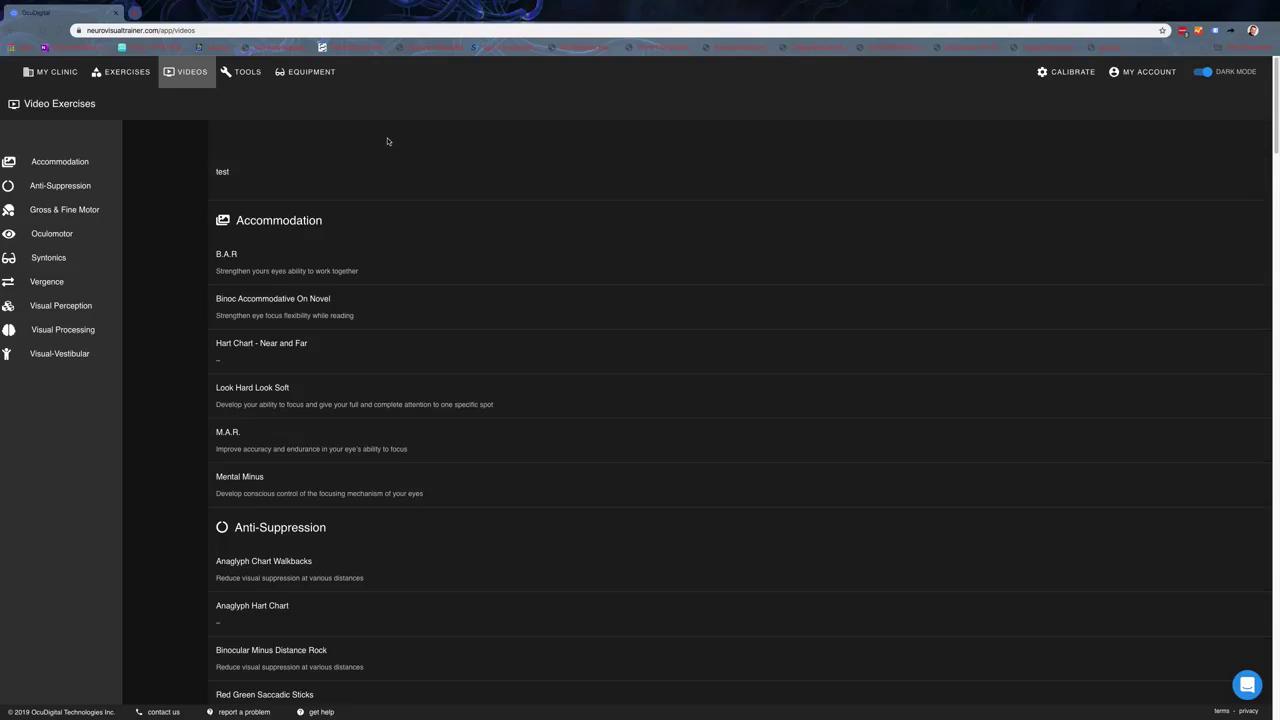
click(363, 186)
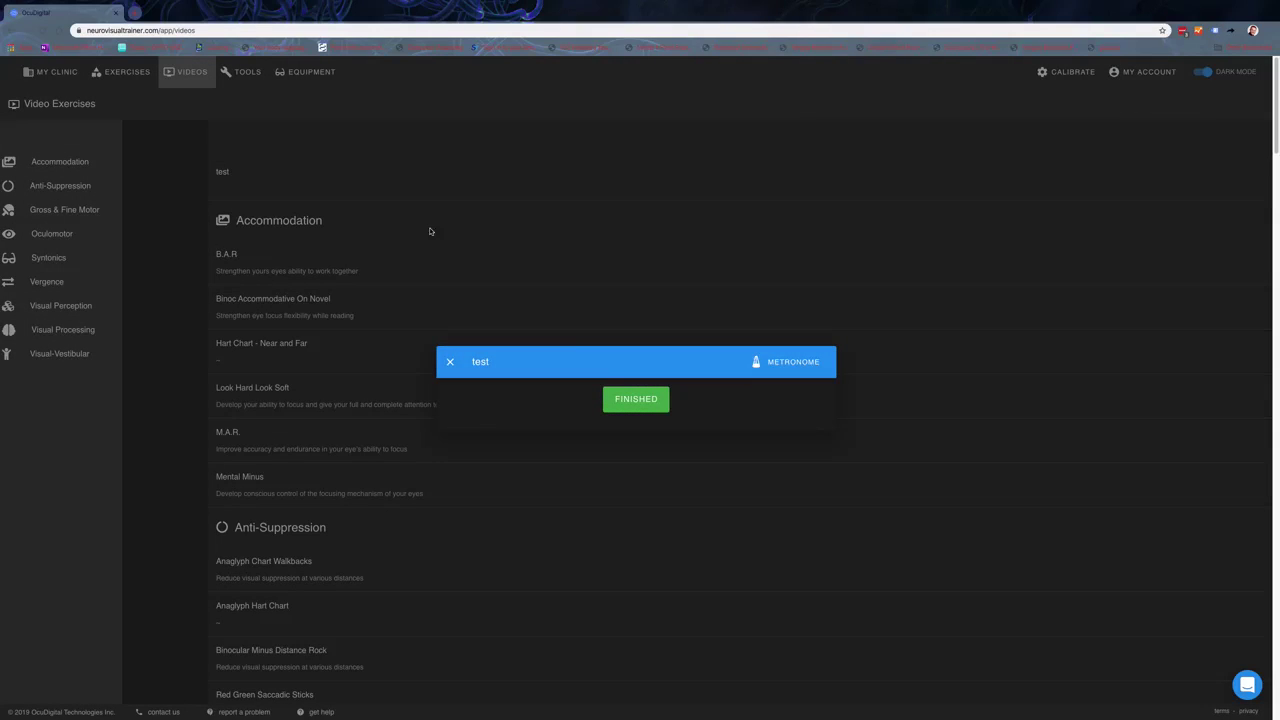
click(450, 361)
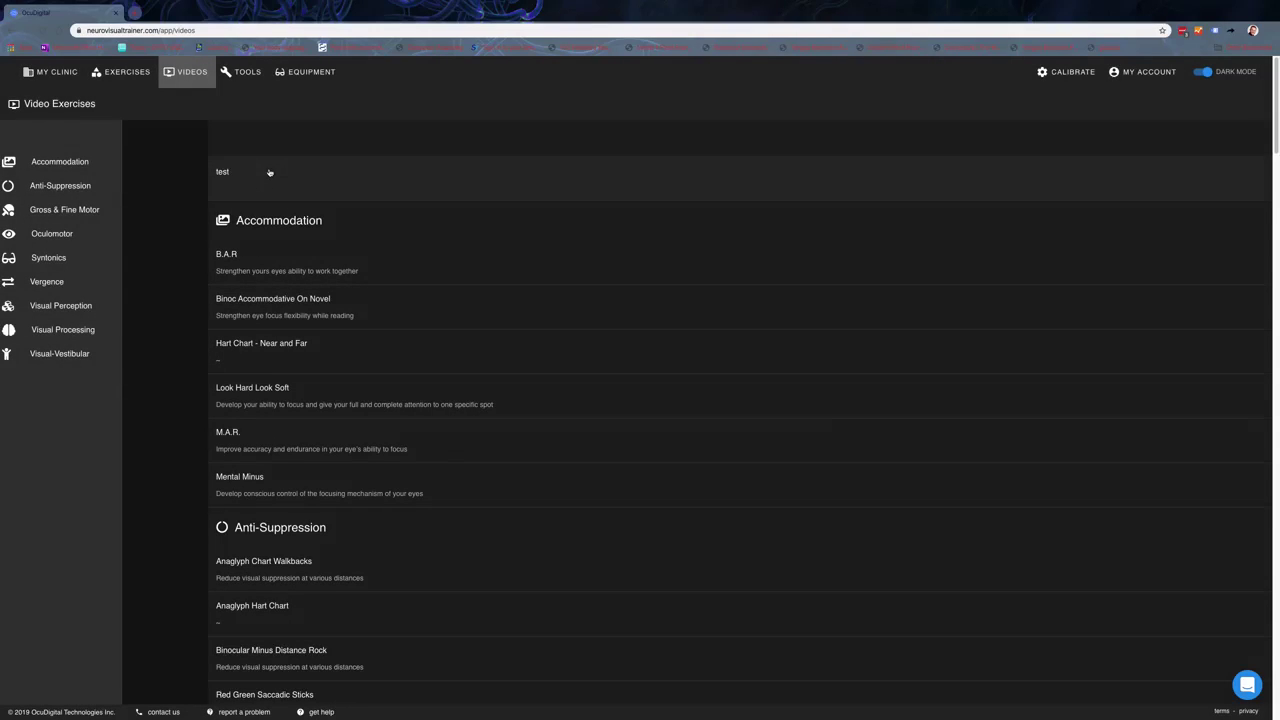
Open the Anaglyph Hart Chart exercise under Anti-Suppression and play a few seconds of its demonstration video
scroll(310, 259, down, 2)
scroll(310, 259, down, 2)
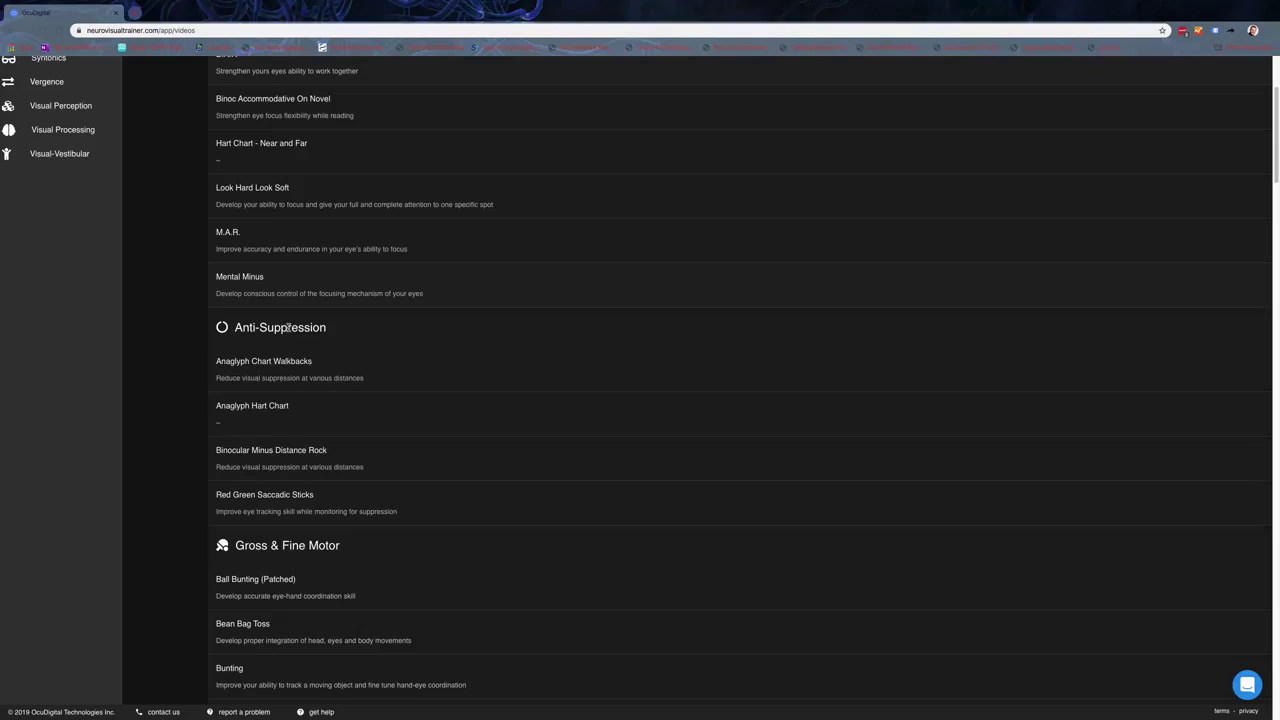
click(280, 408)
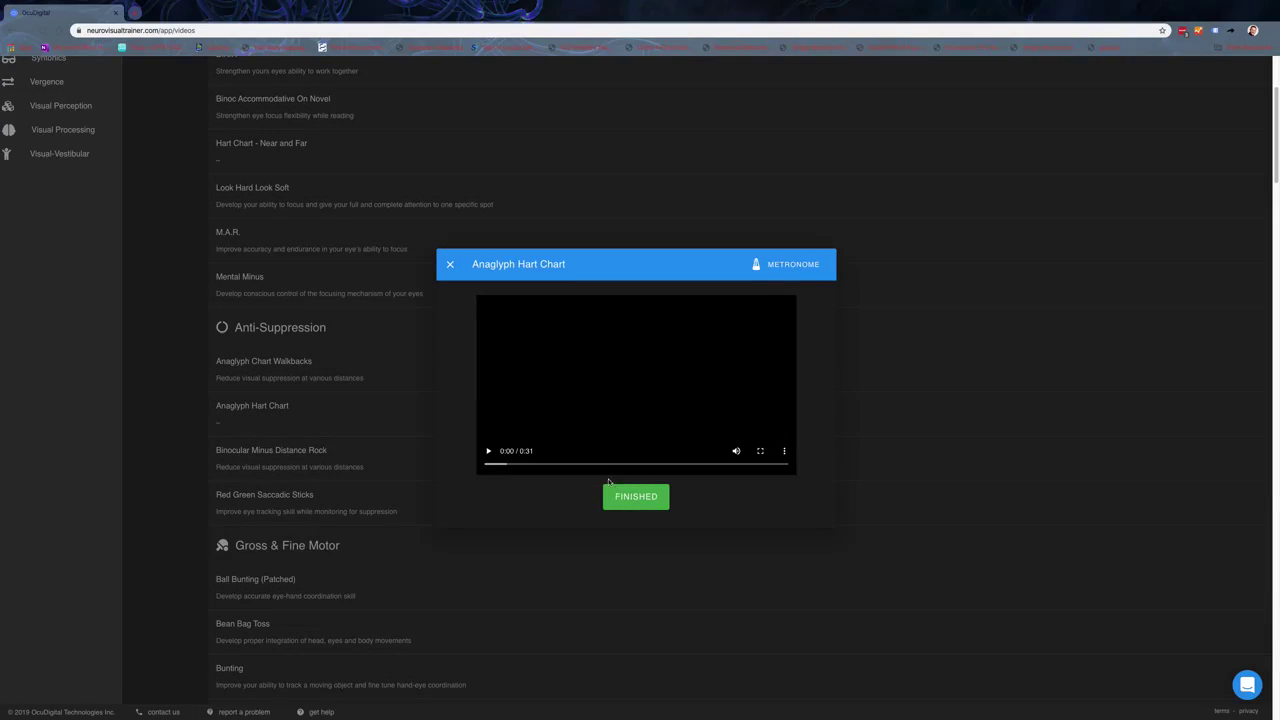
click(639, 506)
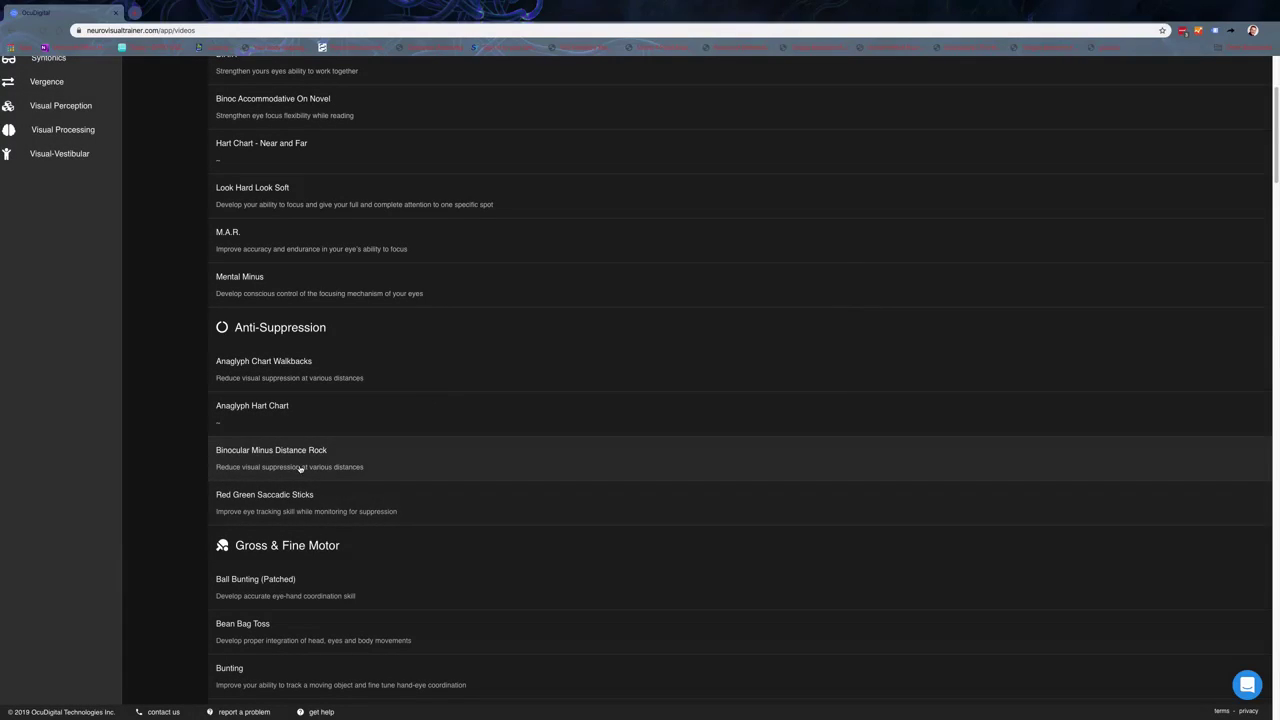
click(297, 420)
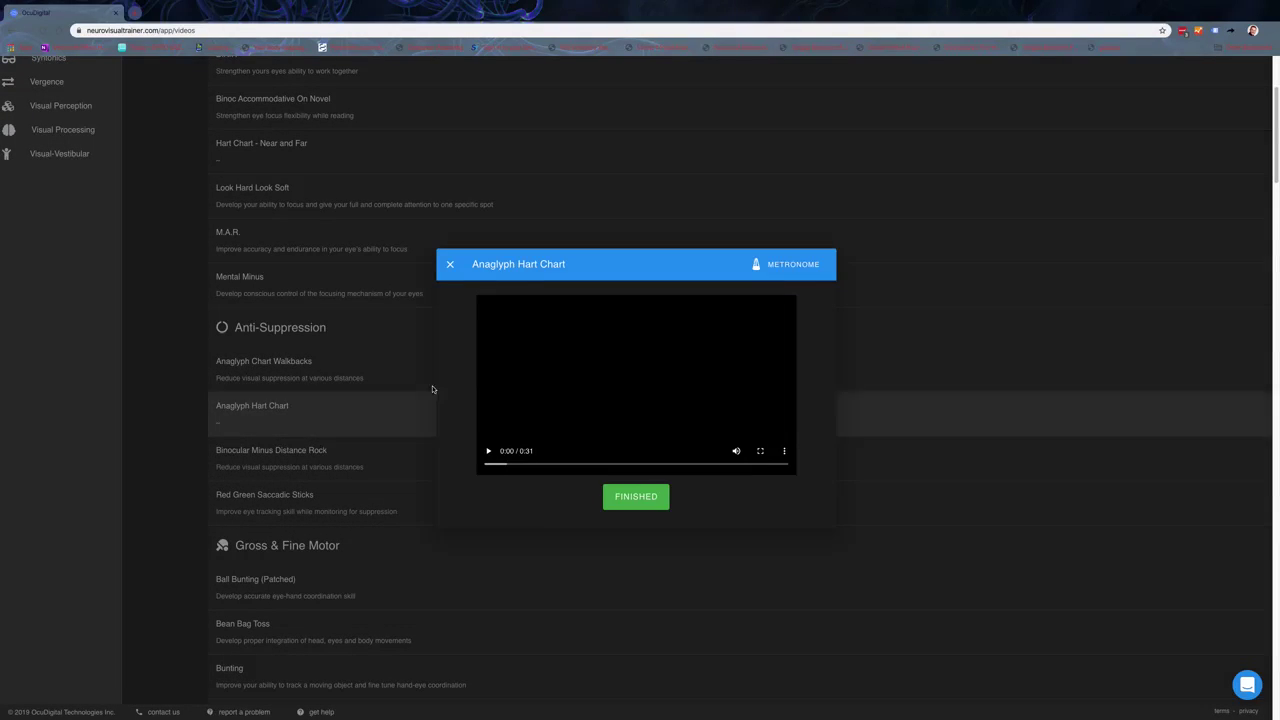
click(489, 452)
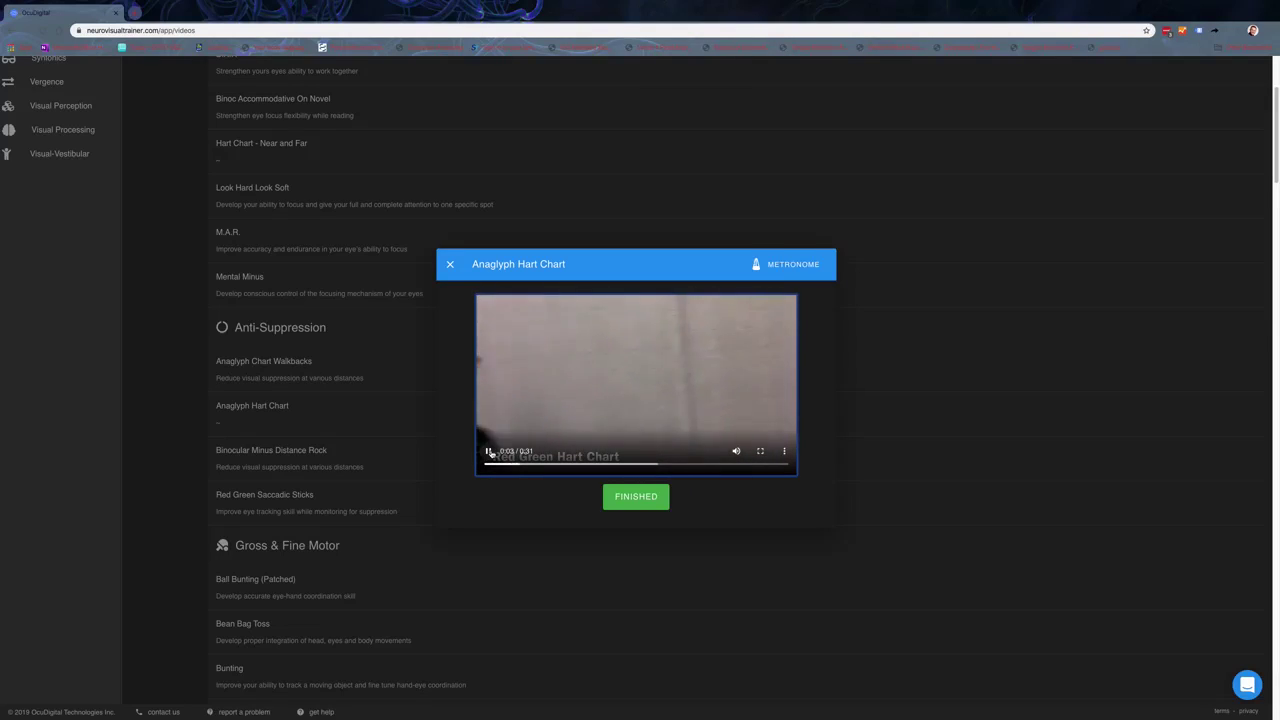
click(489, 452)
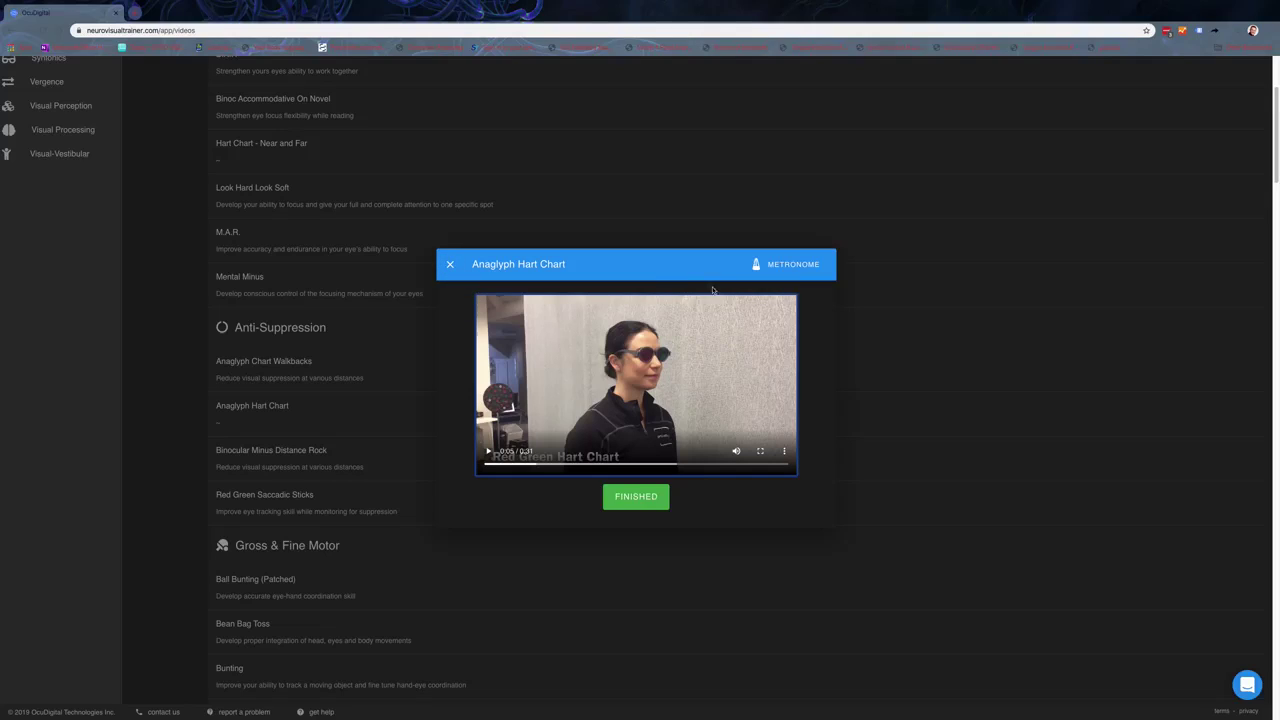
View the metronome available within the Anaglyph Hart Chart exercise, and close both the metronome and the exercise
click(757, 265)
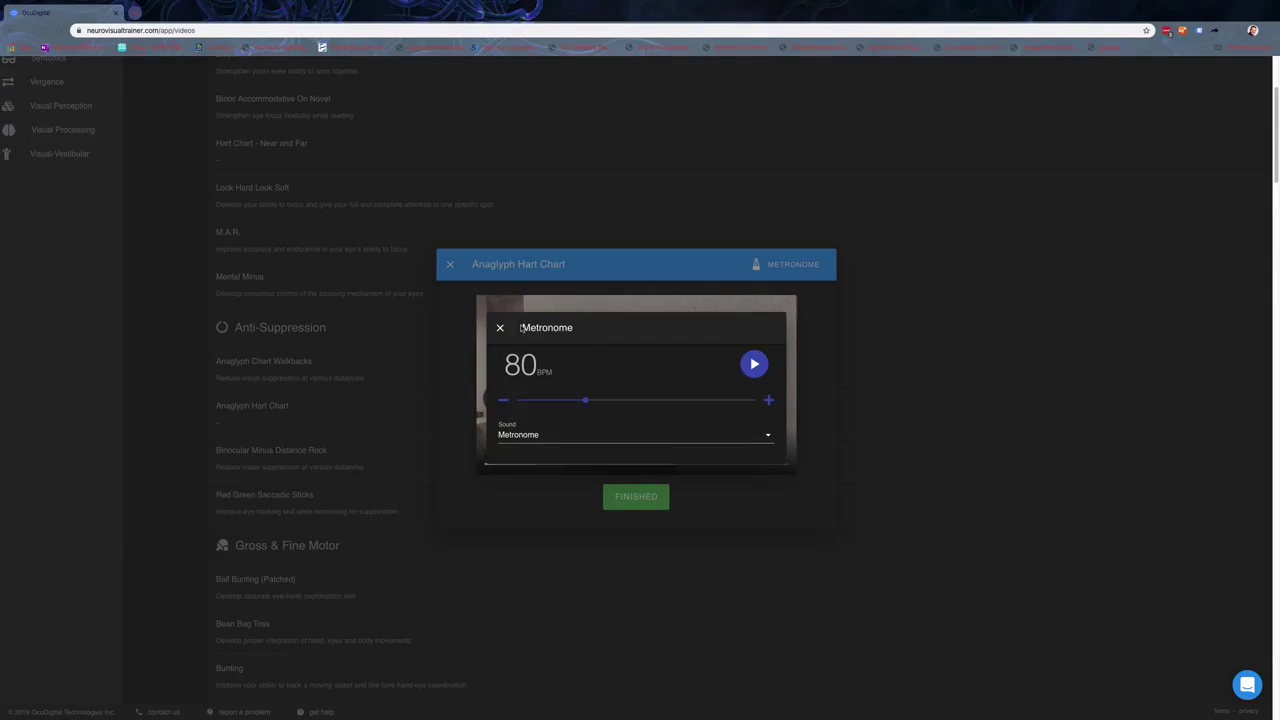
click(500, 327)
click(452, 266)
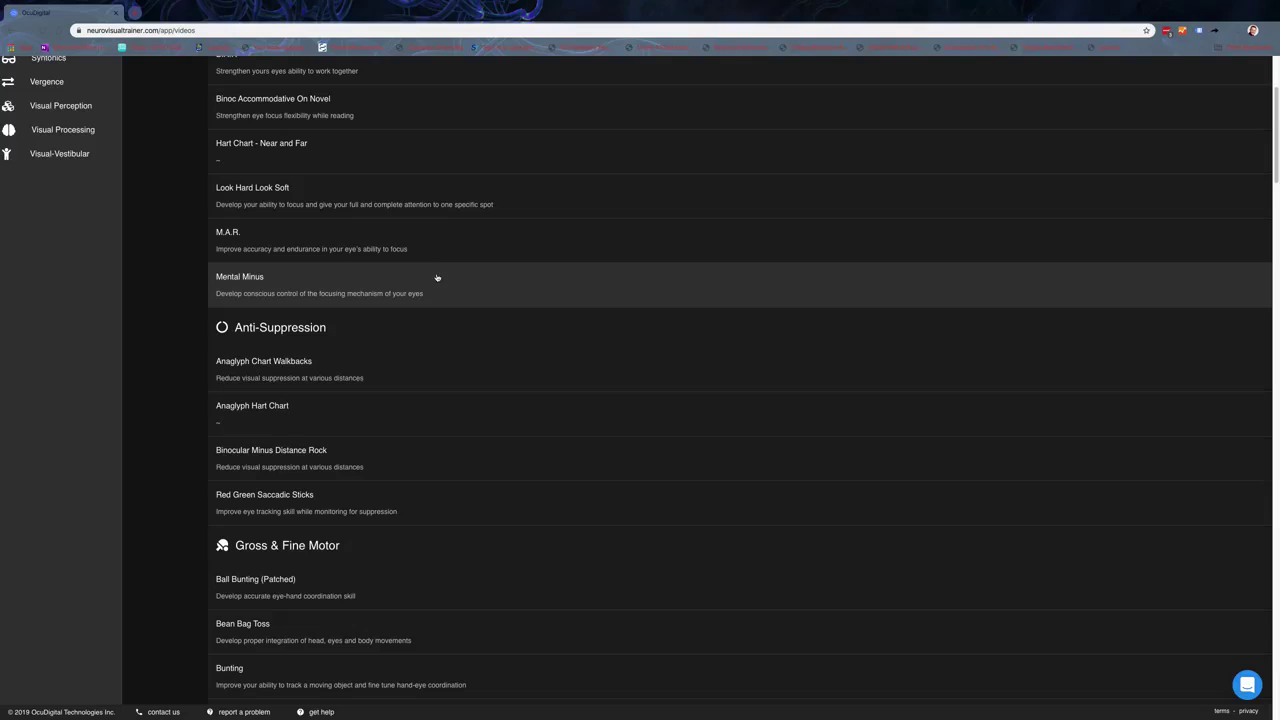
scroll(428, 240, up, 3)
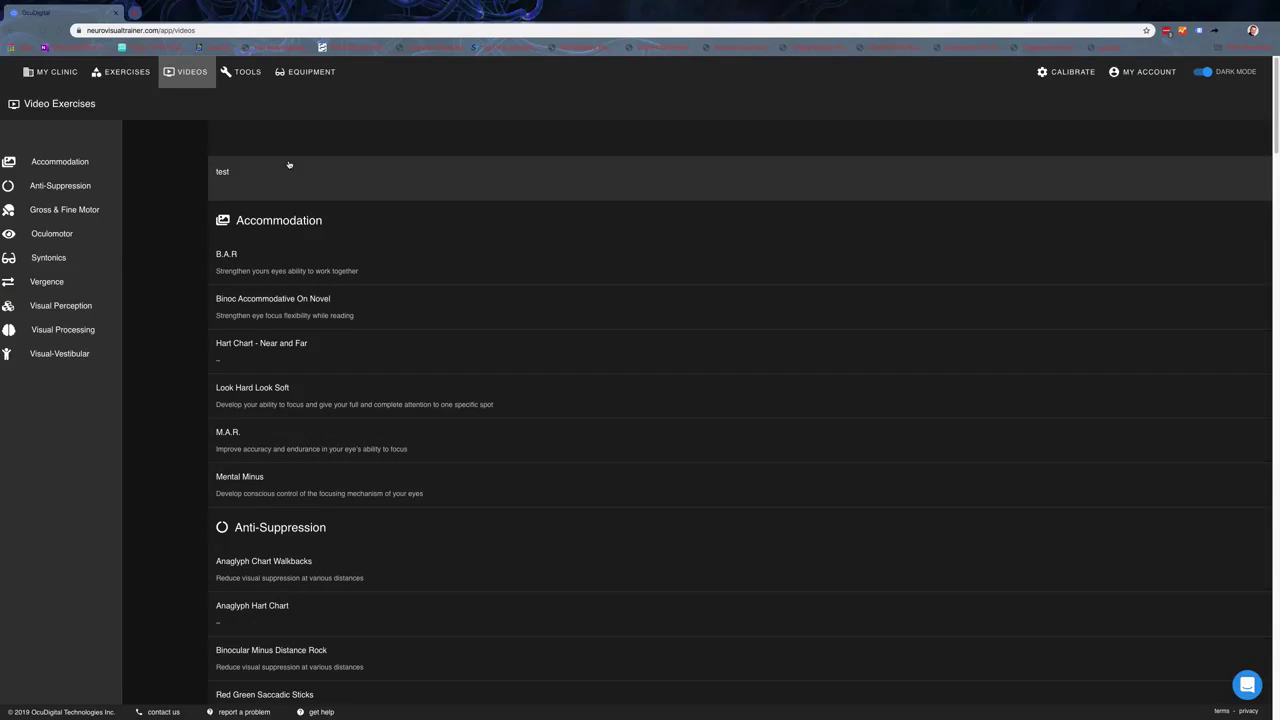
Start the standalone Metronome from the tools collection and set its sound to Drum Sticks
click(248, 70)
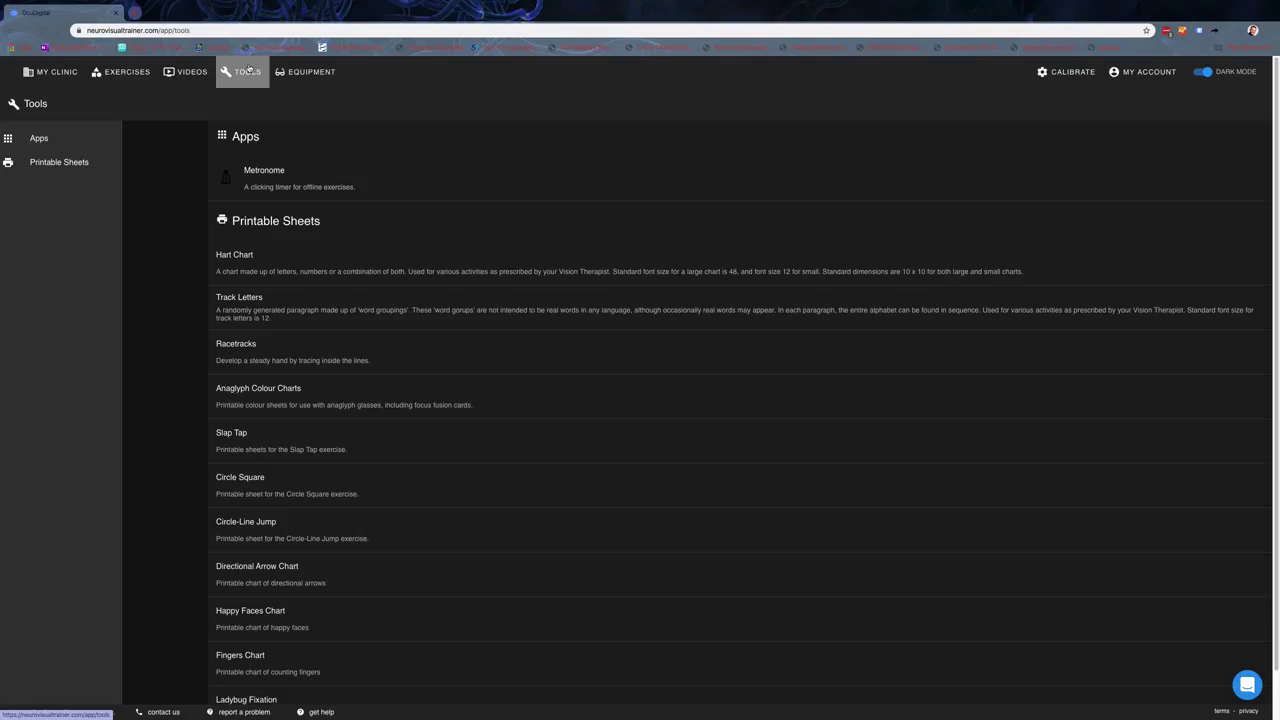
click(358, 190)
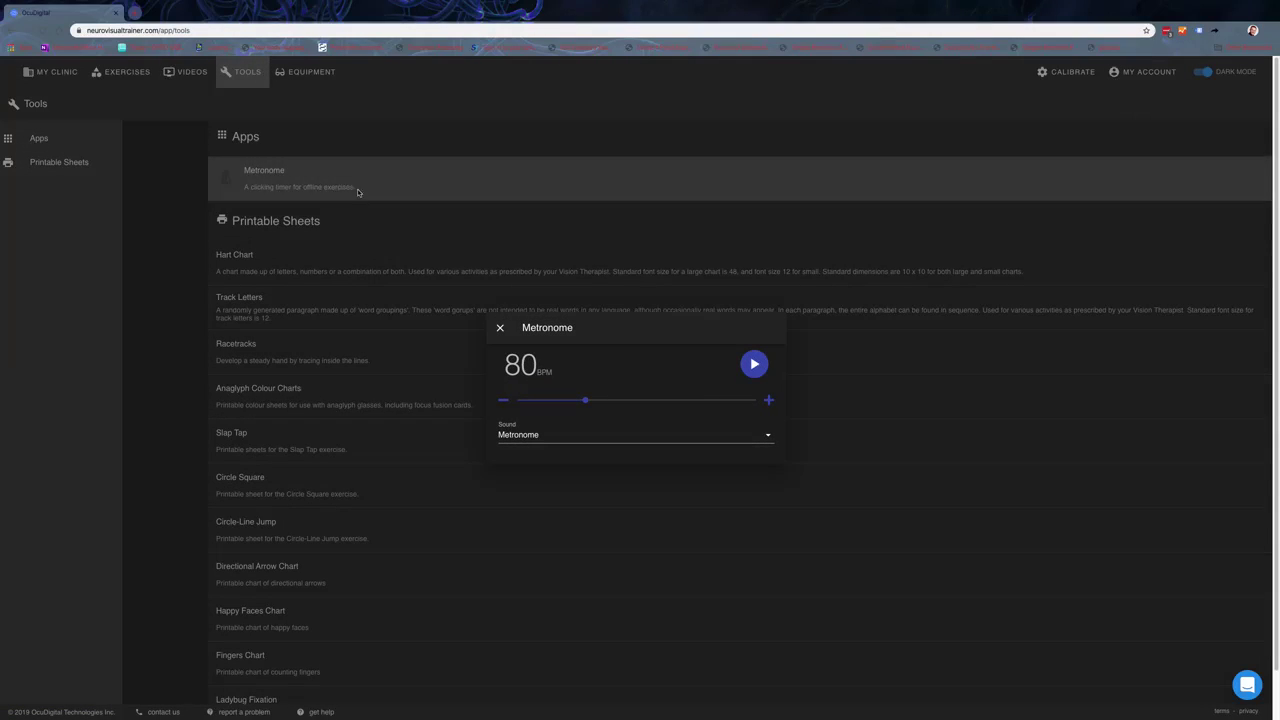
click(754, 364)
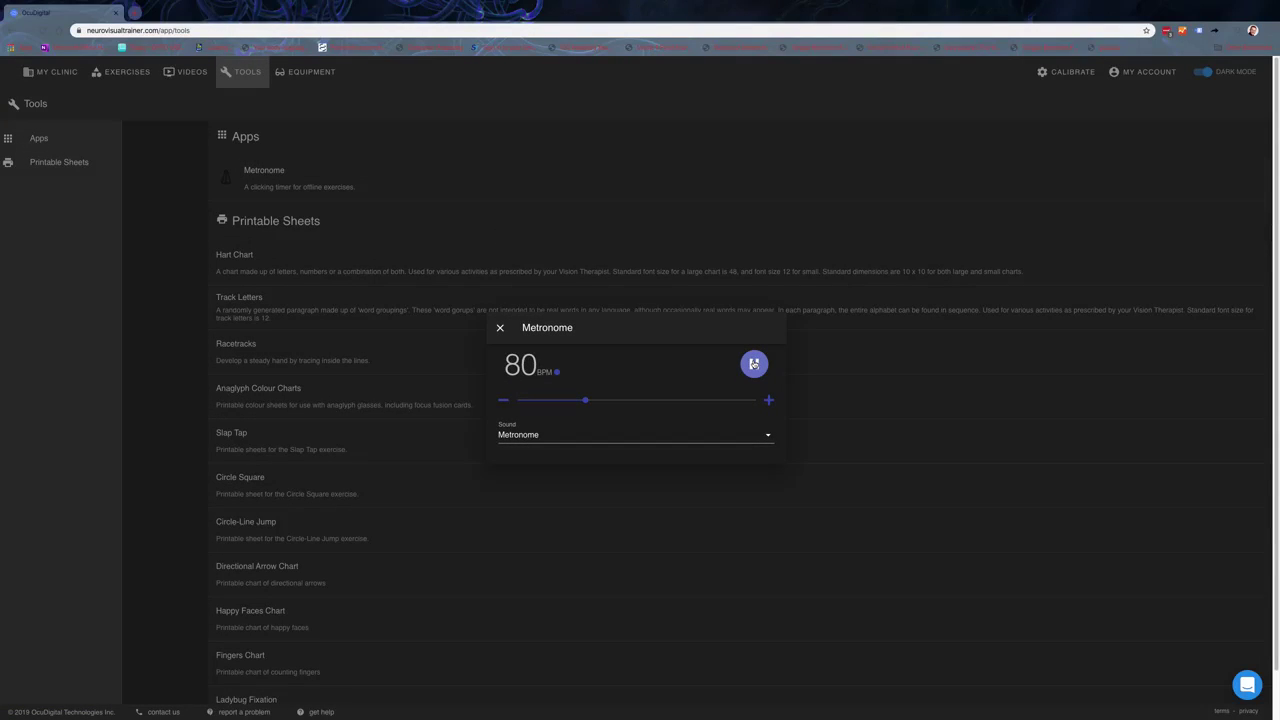
click(744, 441)
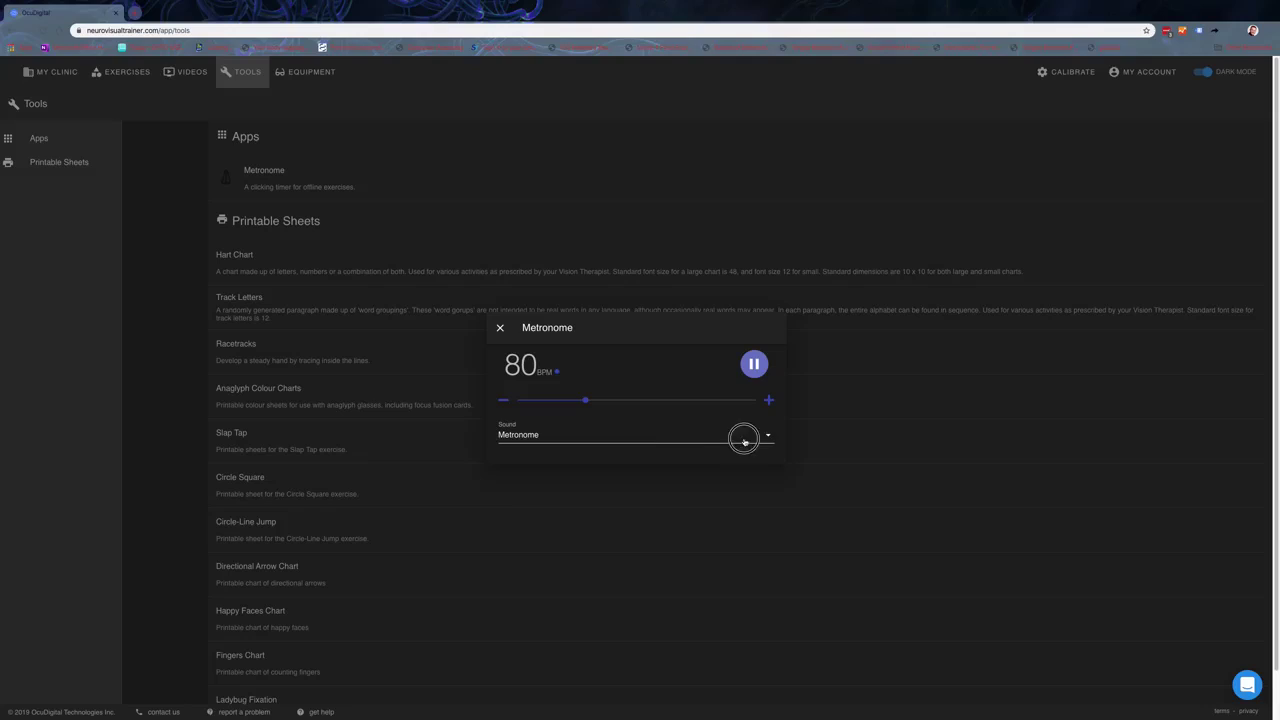
click(737, 463)
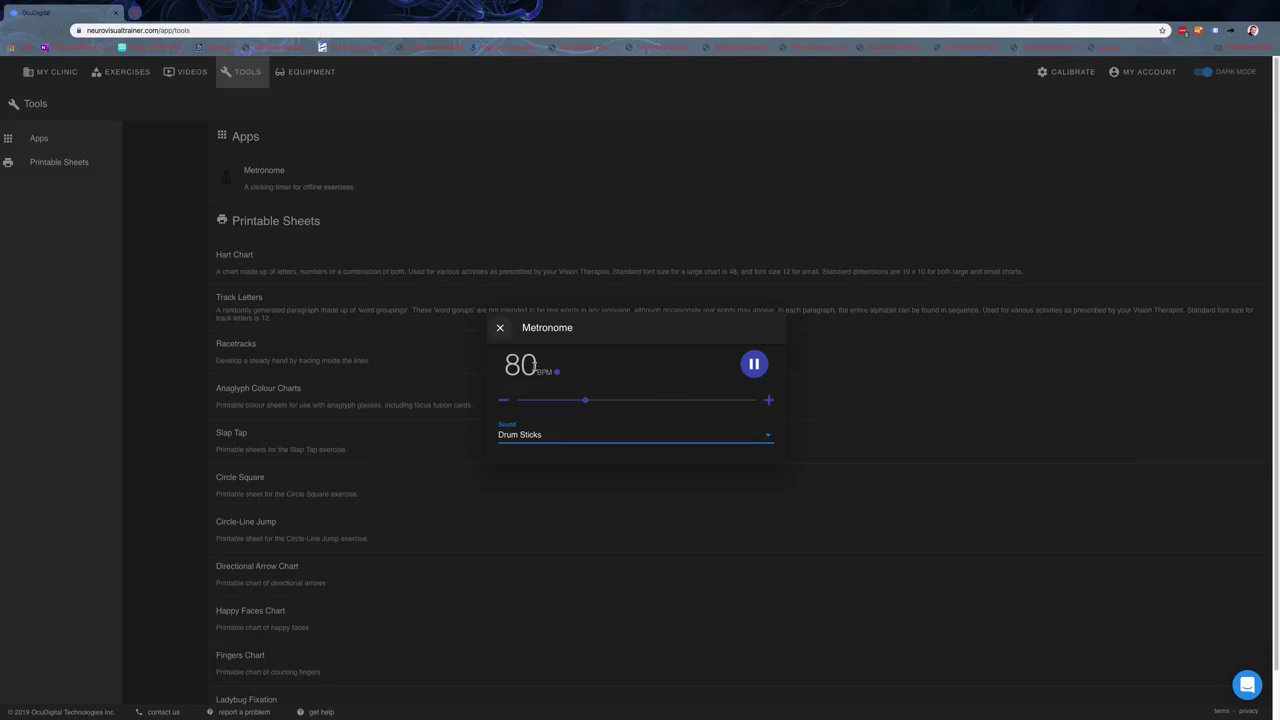
Lower the metronome's tempo slightly and close the metronome
click(587, 401)
drag(587, 401, 574, 401)
click(500, 329)
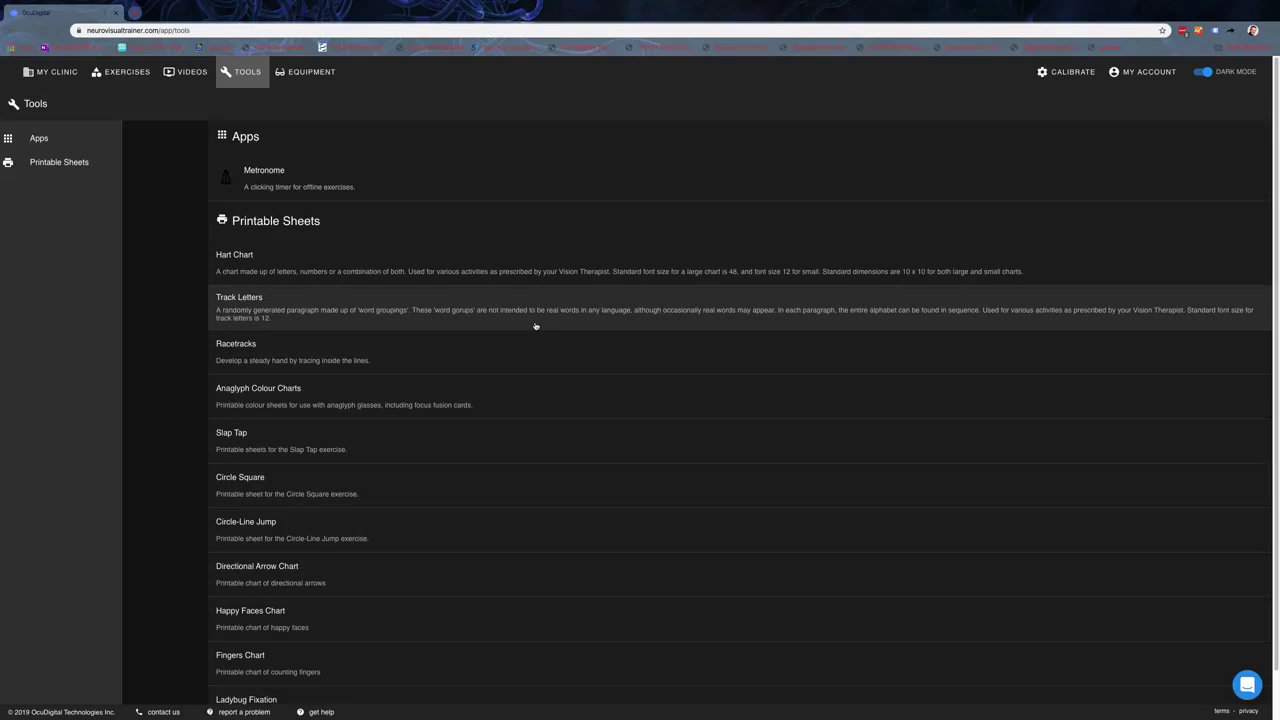
Examine the Hart Chart print options without printing, and look over the other printable sheets
click(431, 283)
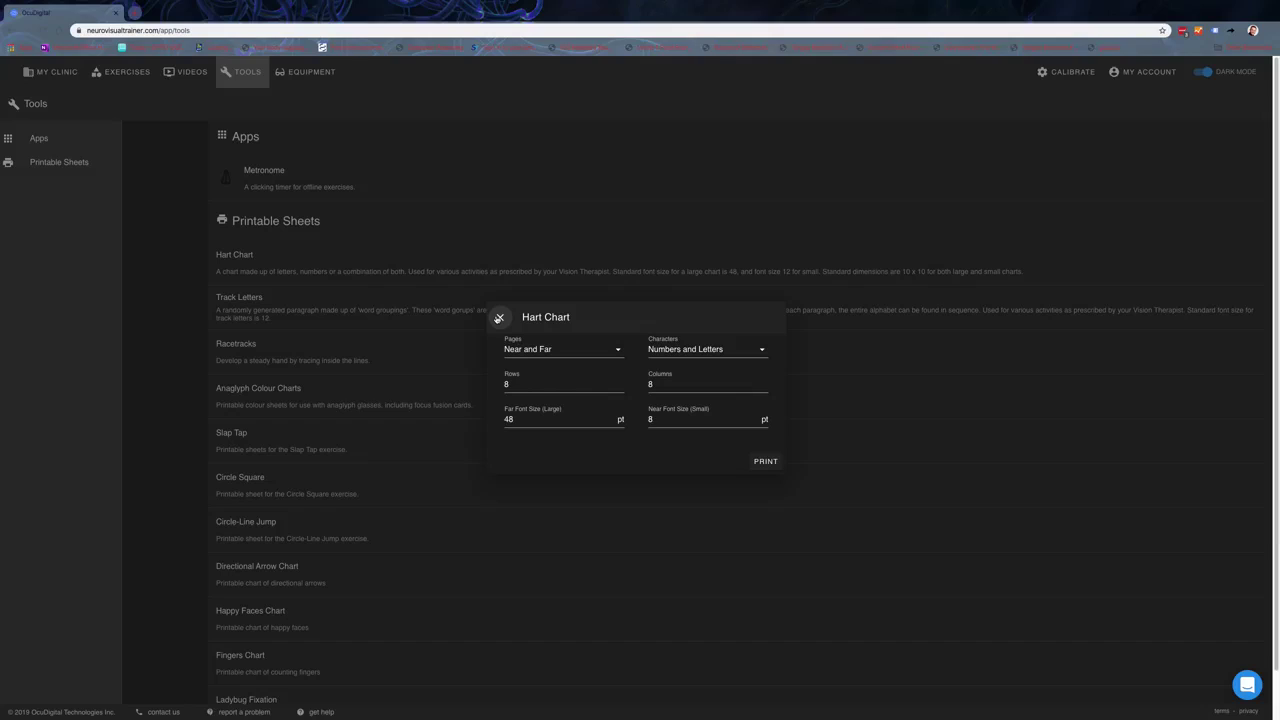
click(498, 318)
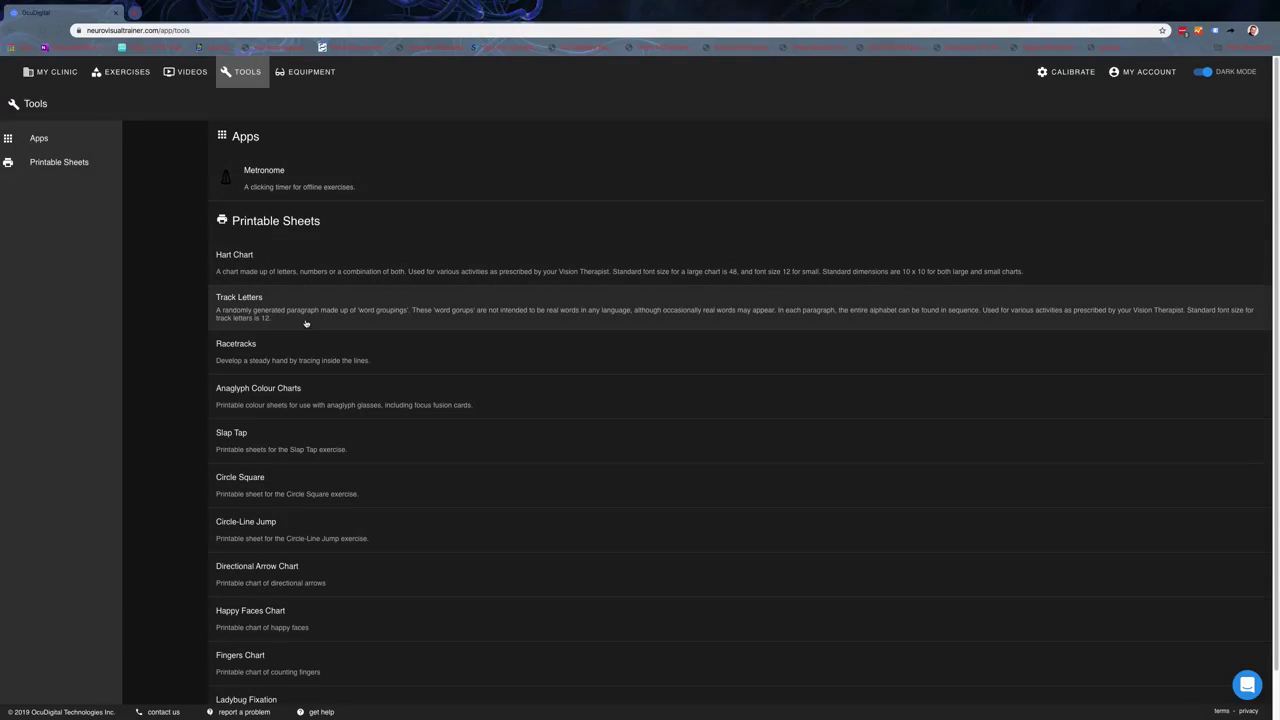
scroll(306, 323, down, 1)
scroll(306, 323, up, 1)
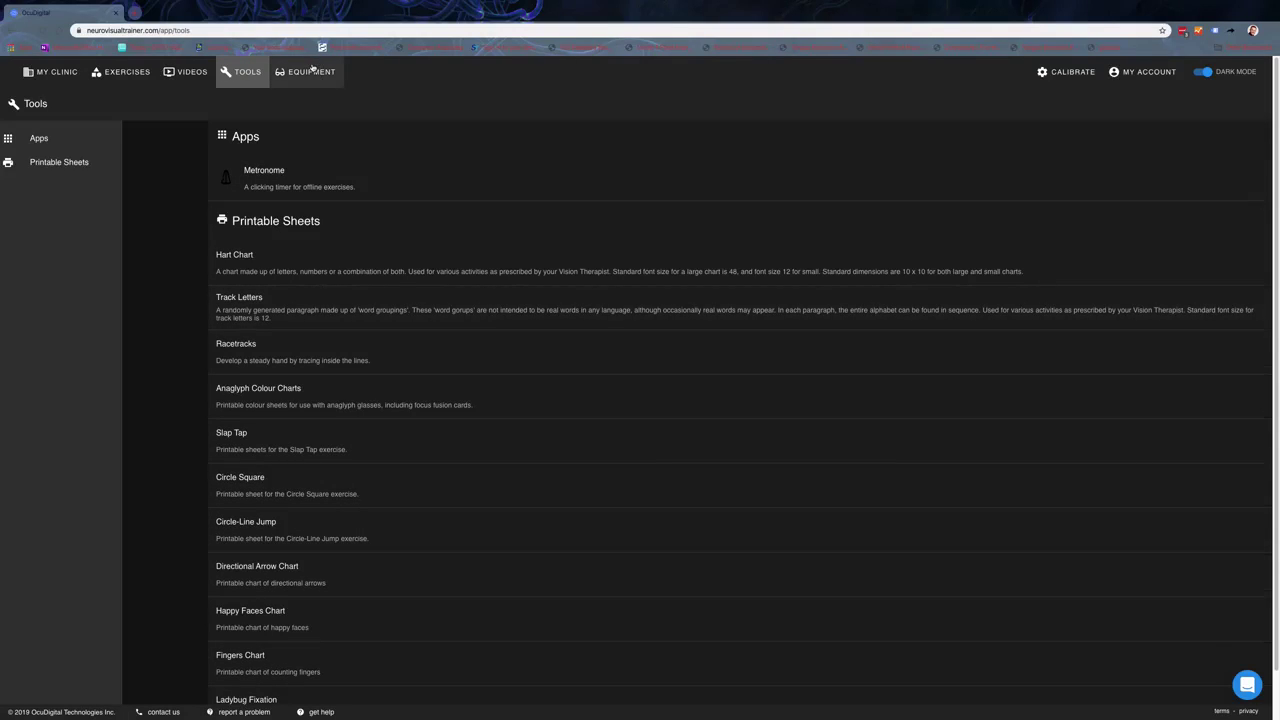
Look through the equipment catalogue, from Anaglyph Glasses and Brock String down to Accommodative Flippers
click(312, 71)
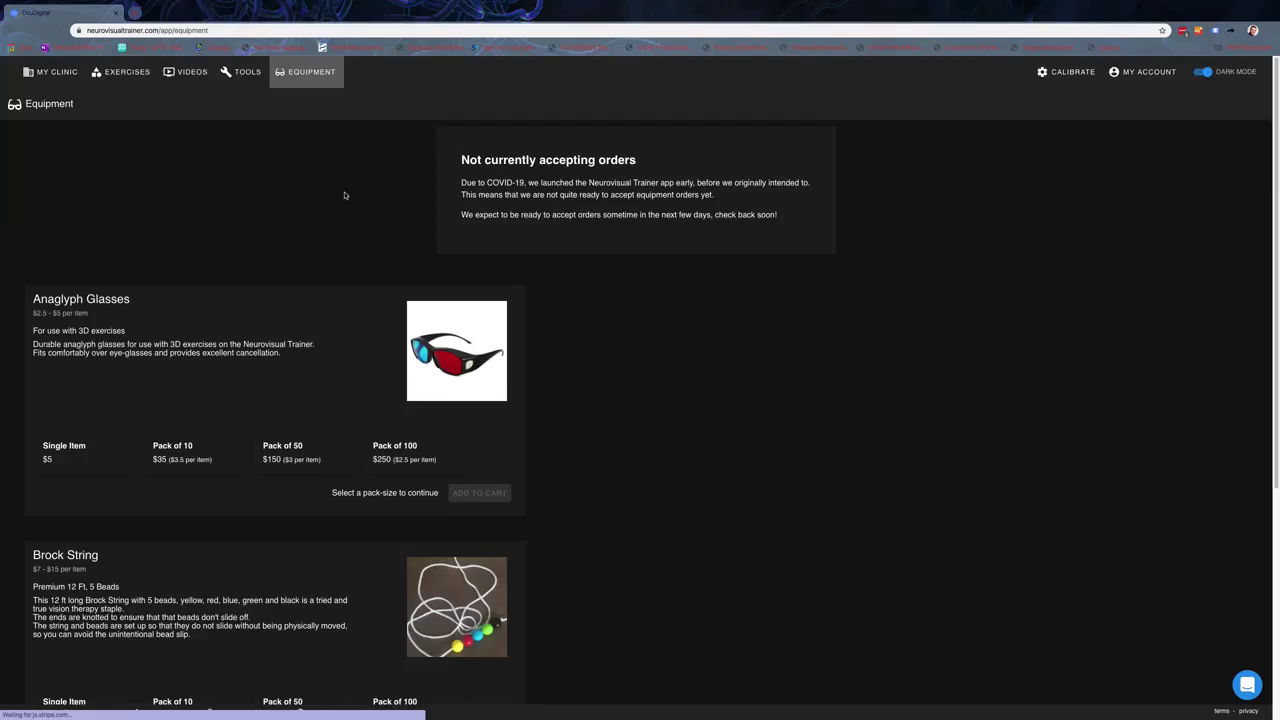
scroll(344, 195, down, 5)
scroll(323, 247, up, 5)
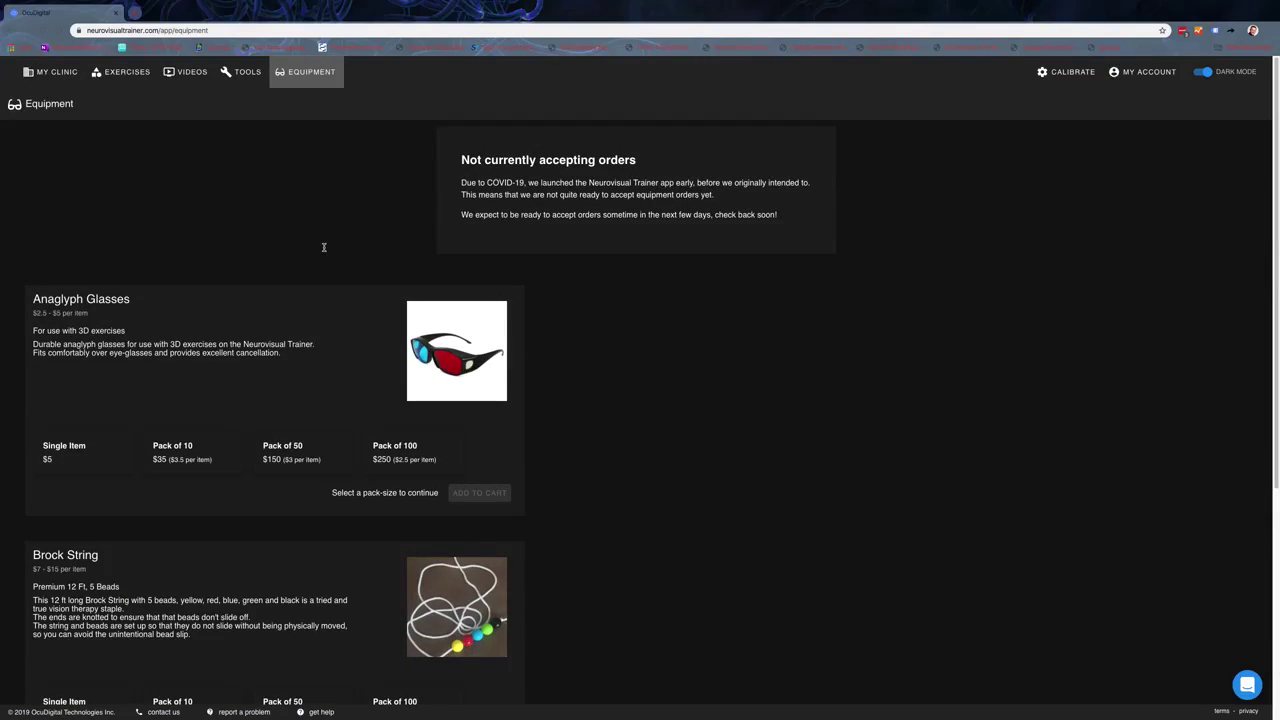
scroll(323, 247, down, 5)
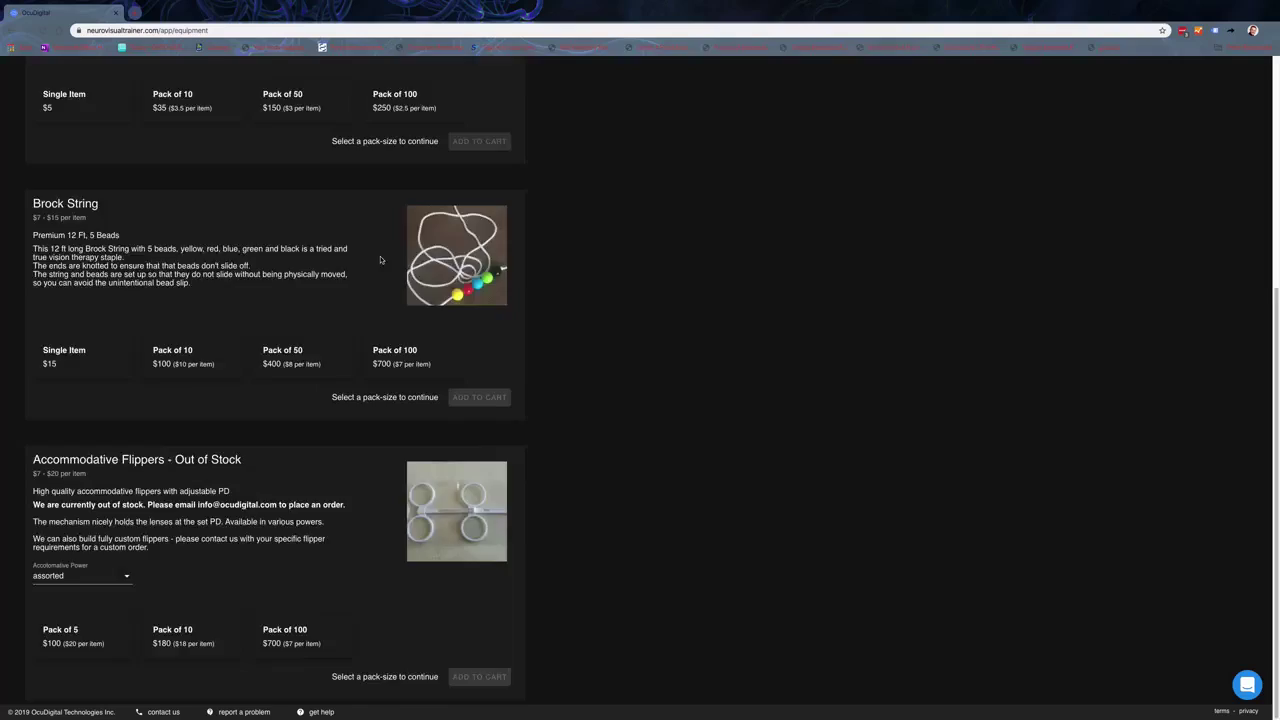
scroll(378, 260, up, 5)
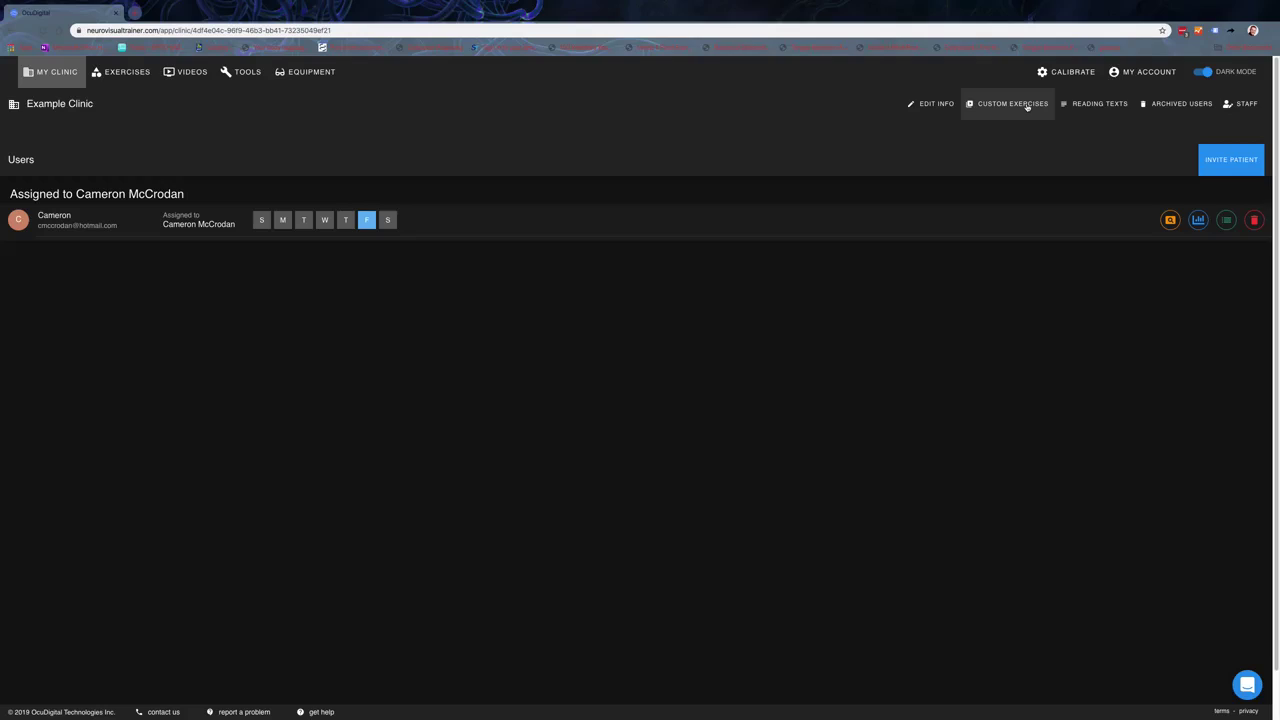
Delete the exercise named test from the clinic's custom exercises
click(1031, 106)
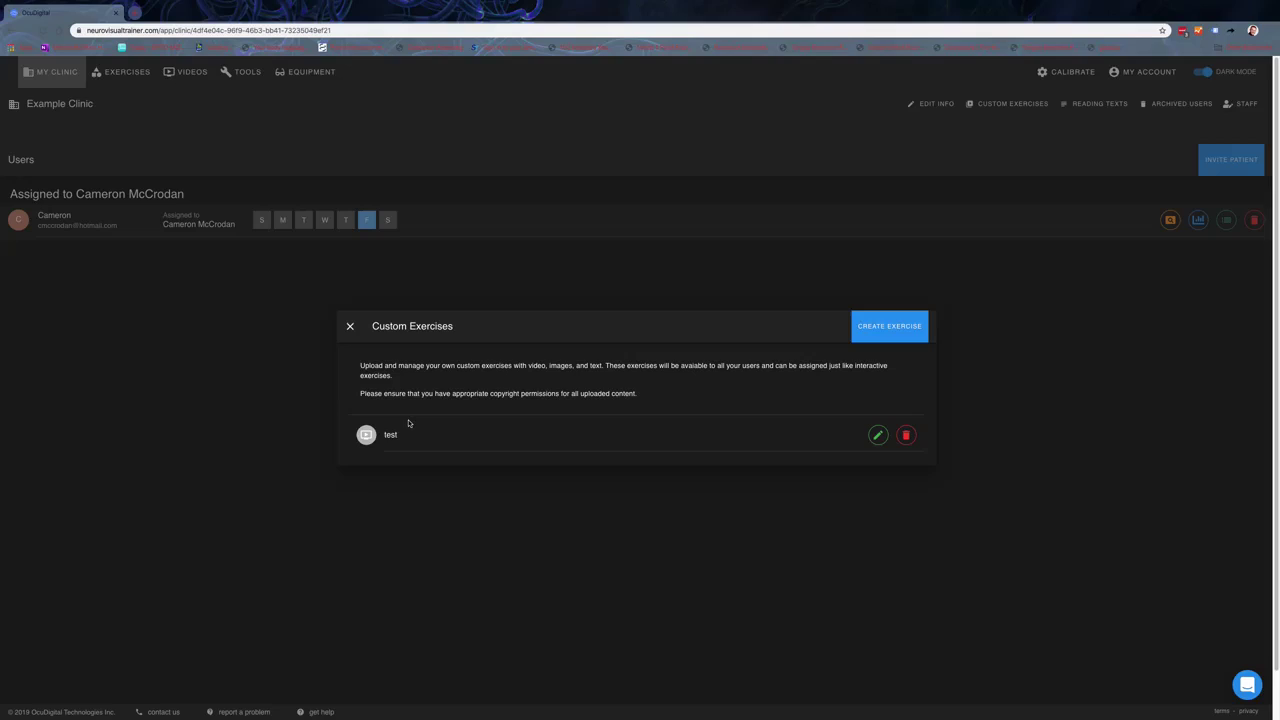
click(907, 434)
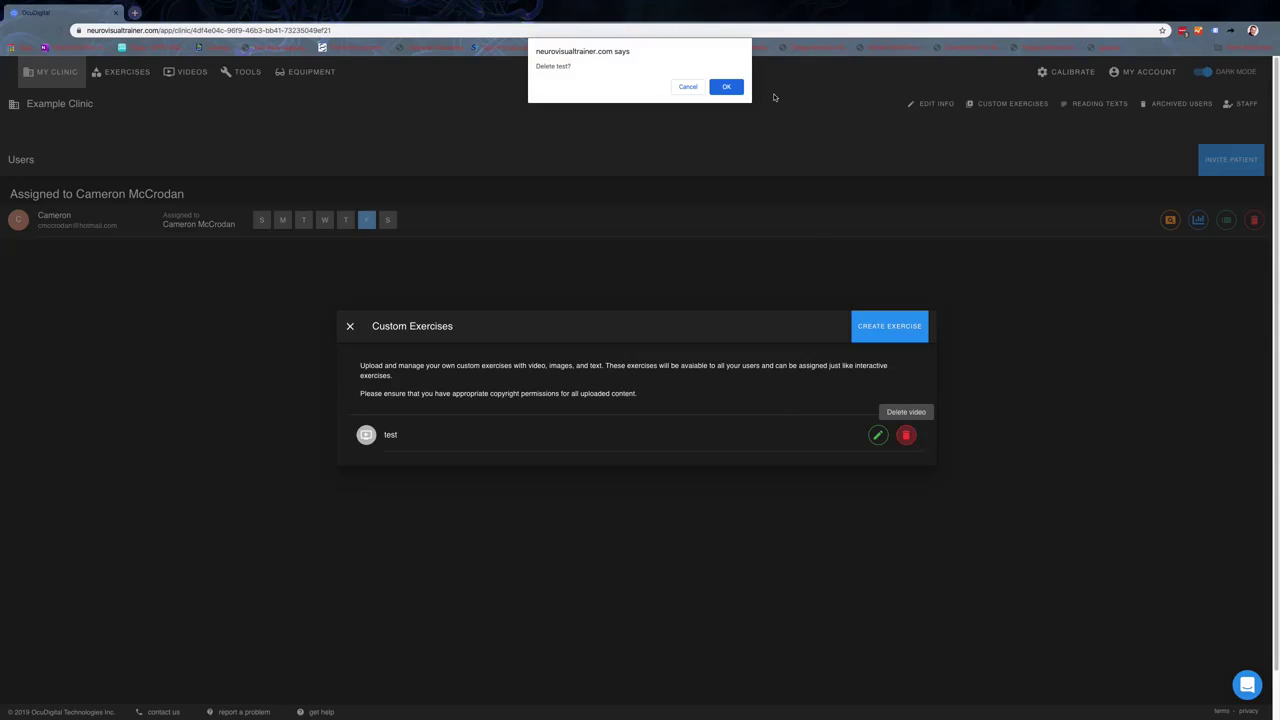
click(727, 87)
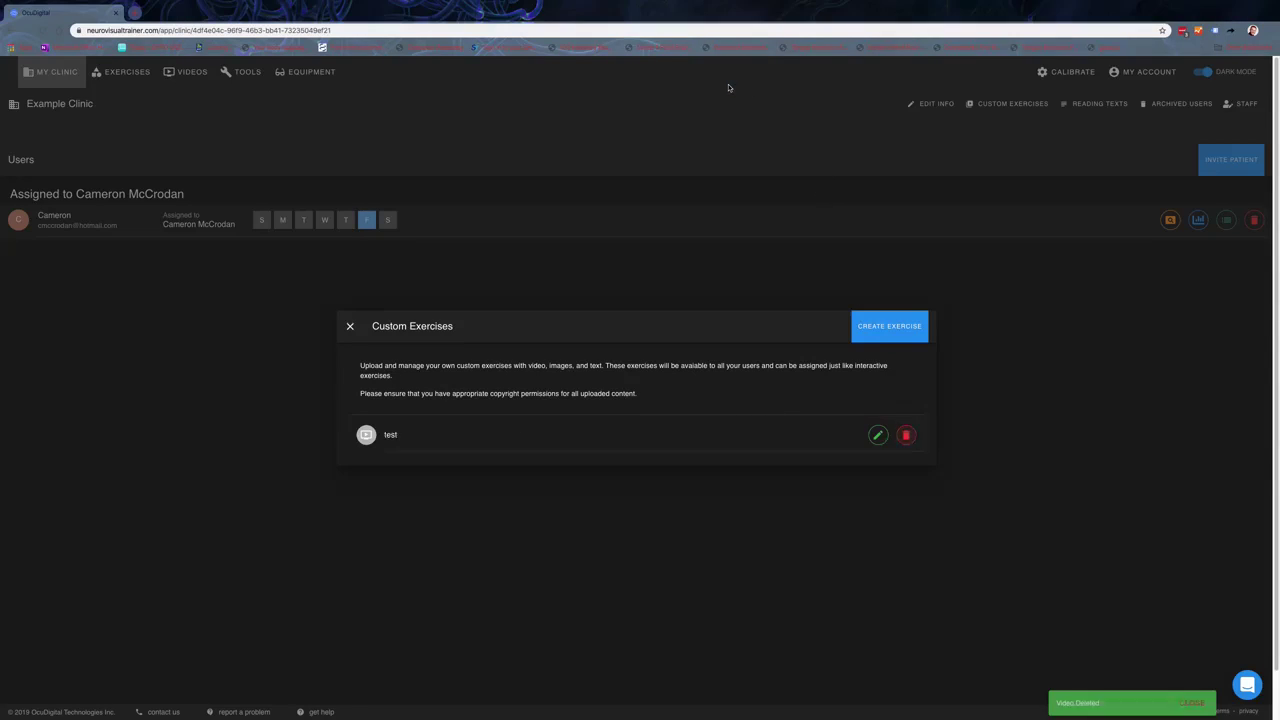
Examine the new custom exercise form's title, category, video link and instructions fields, and close it without creating anything
click(879, 332)
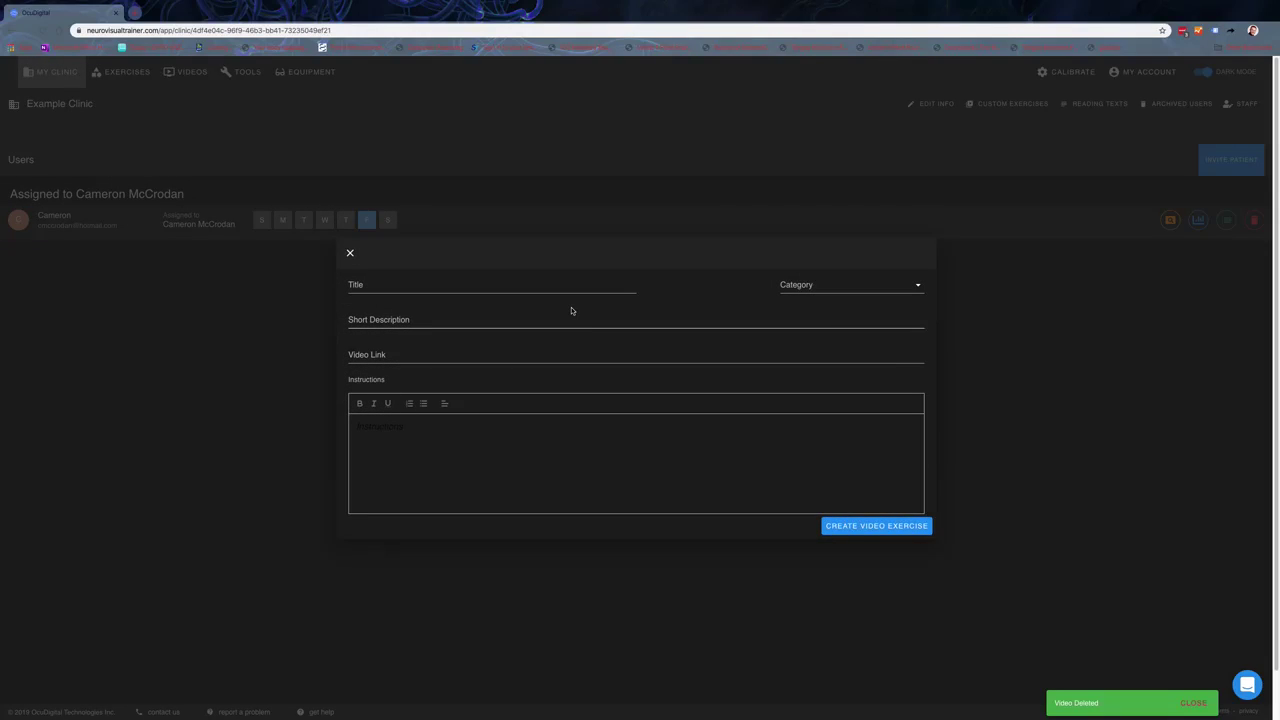
click(566, 290)
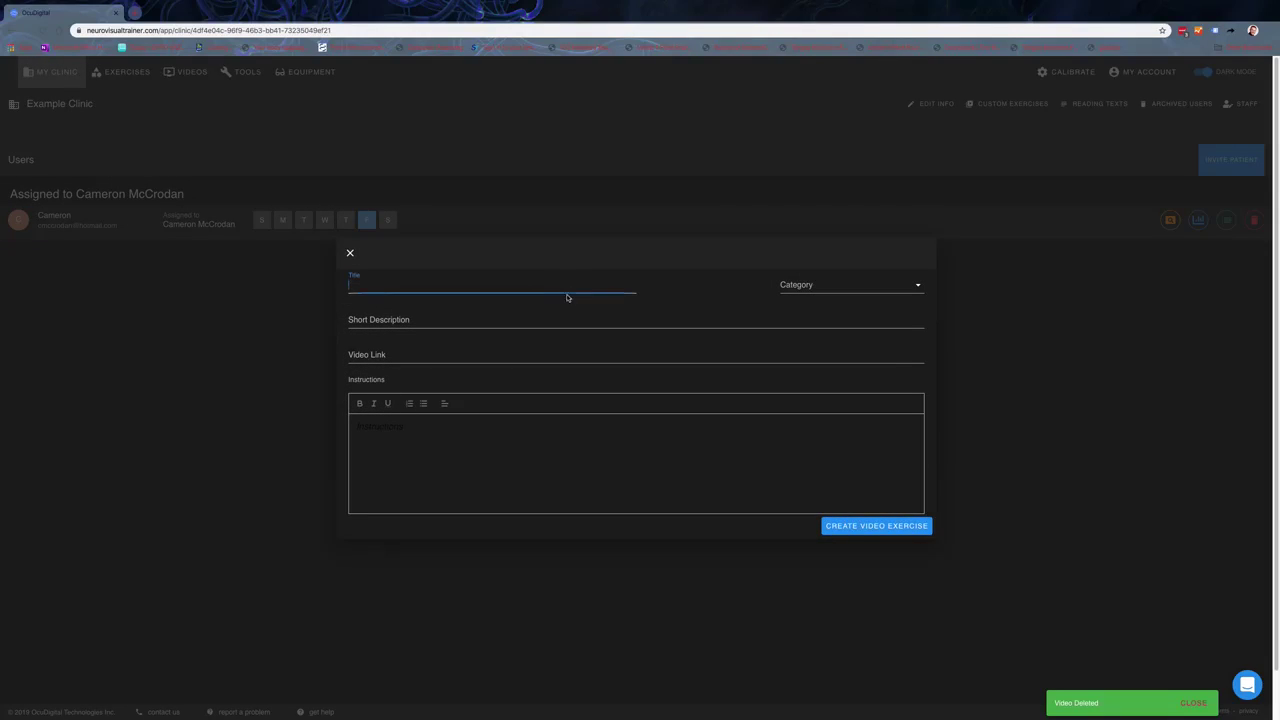
click(832, 296)
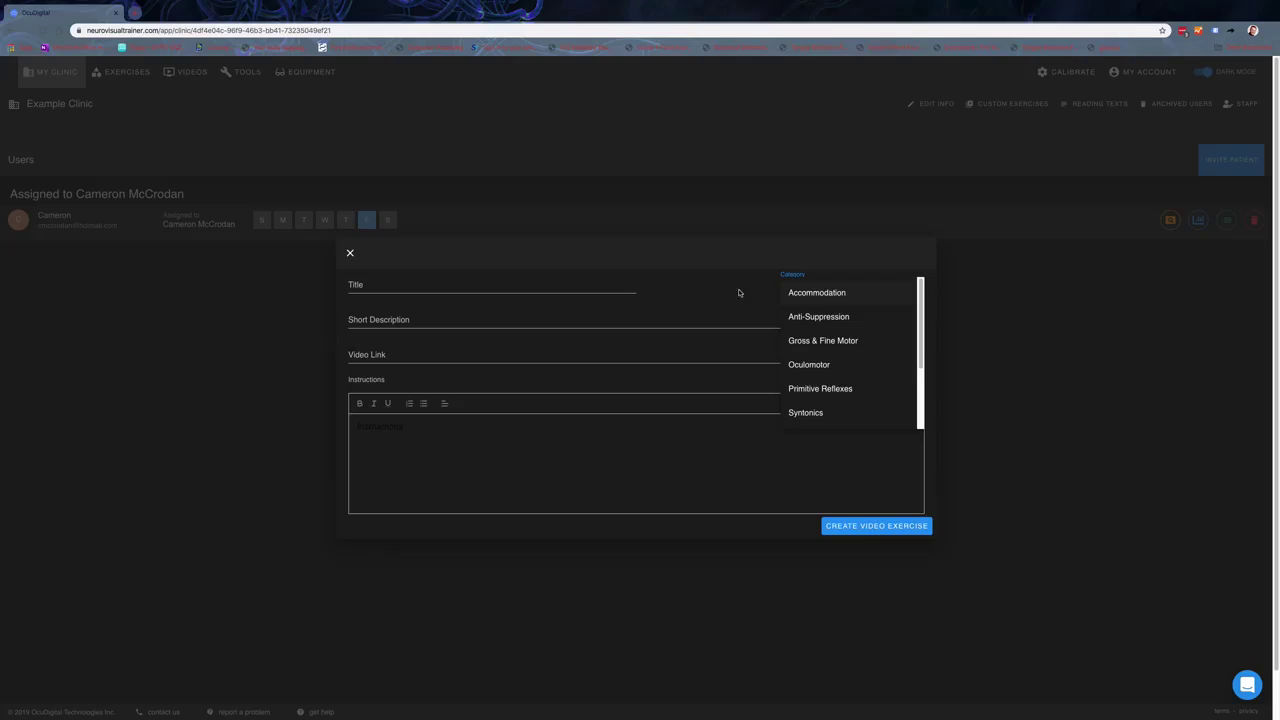
click(696, 291)
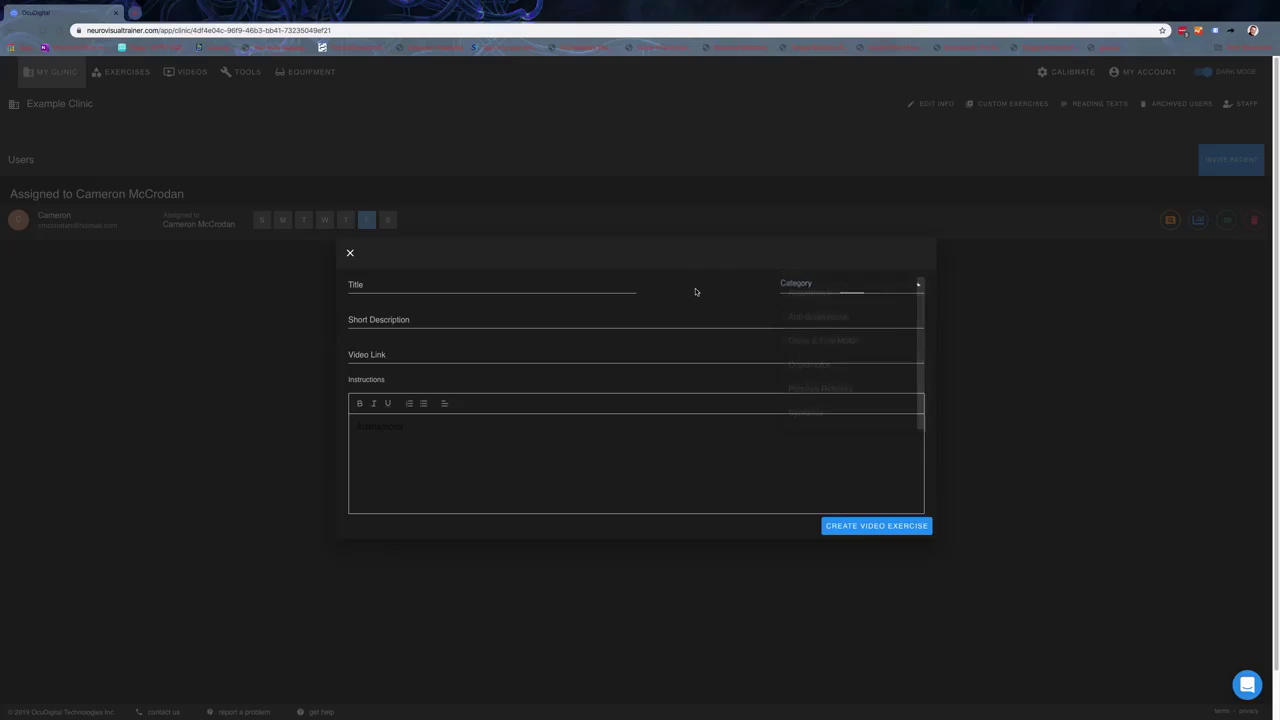
click(526, 352)
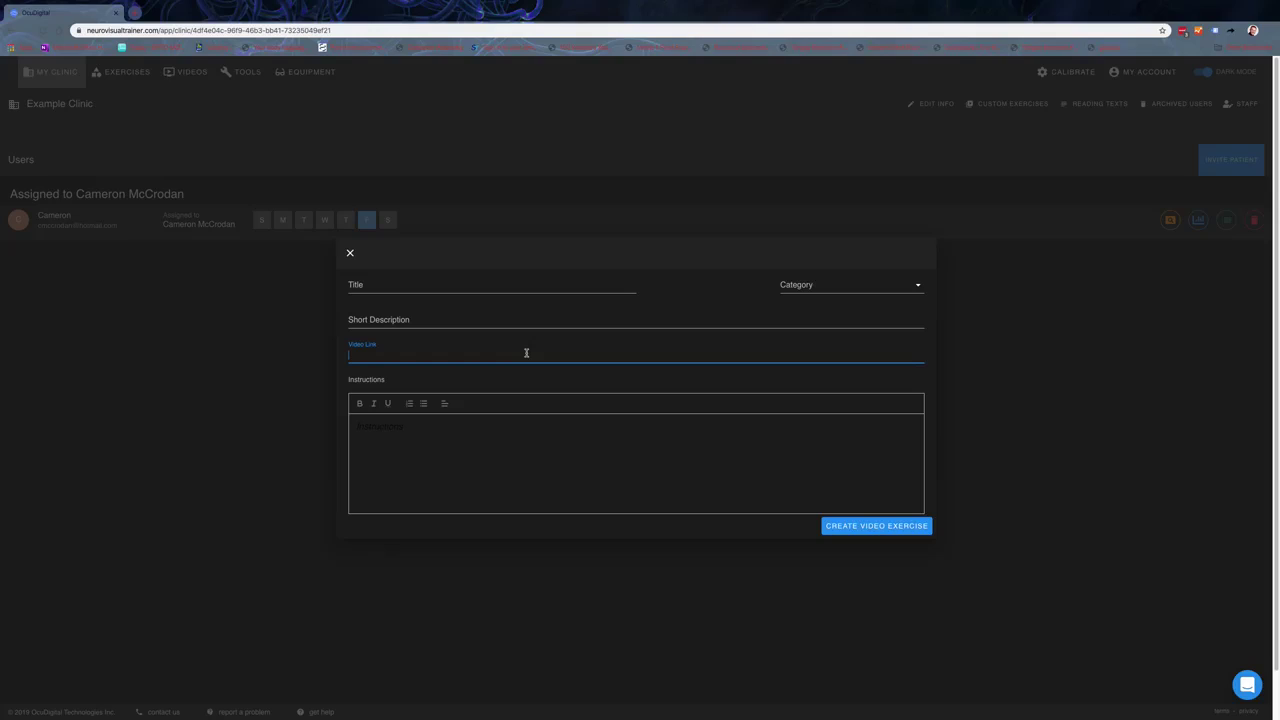
click(483, 440)
click(350, 253)
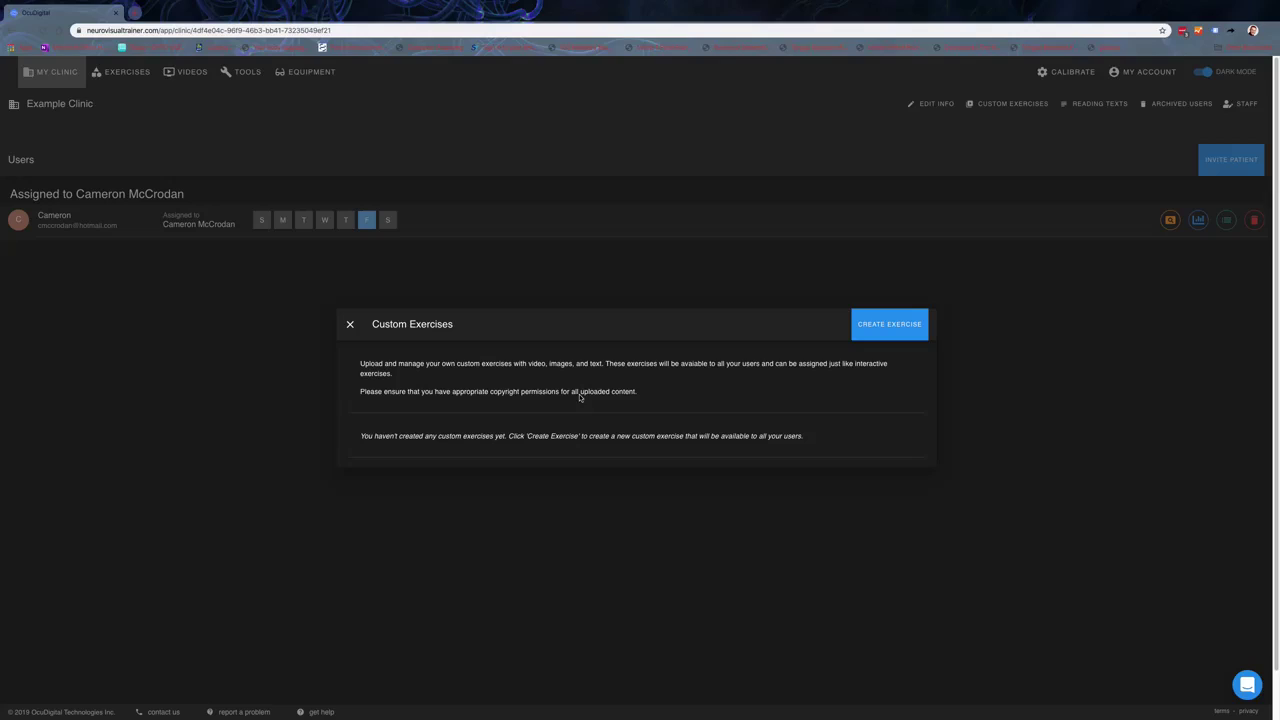
Create a custom video exercise titled Test Test in the Accommodation category
click(900, 318)
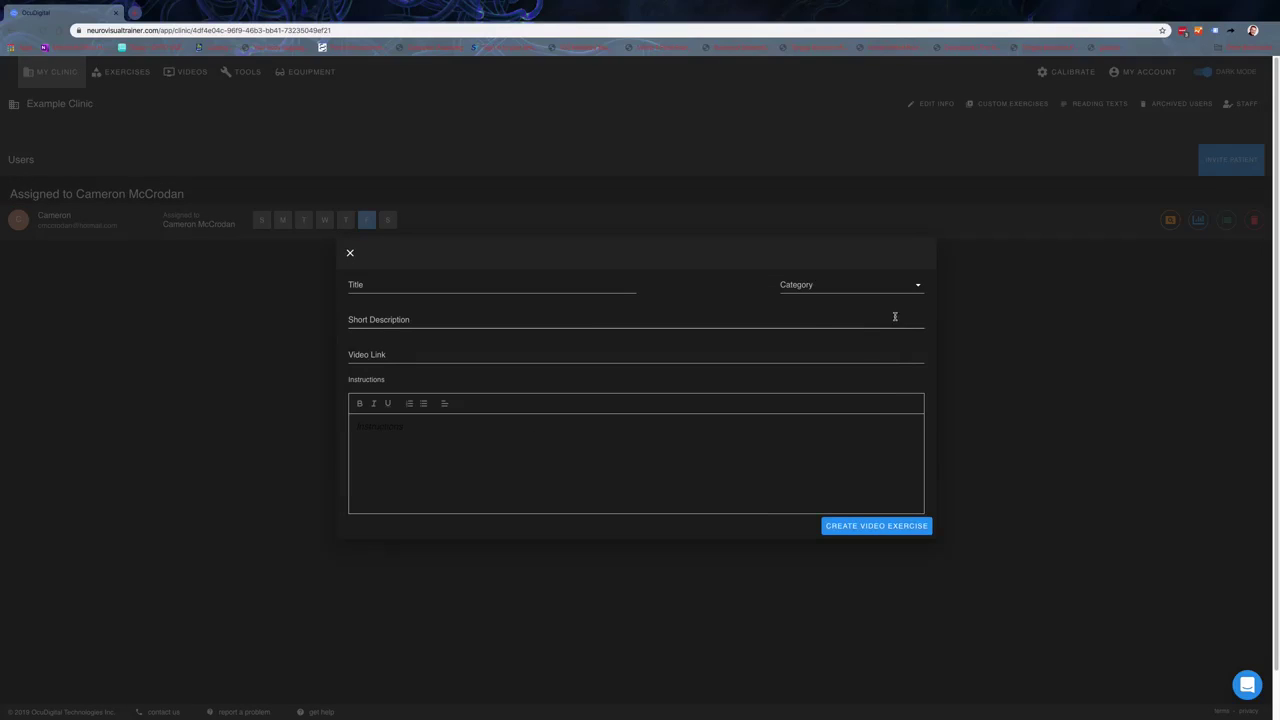
click(490, 287)
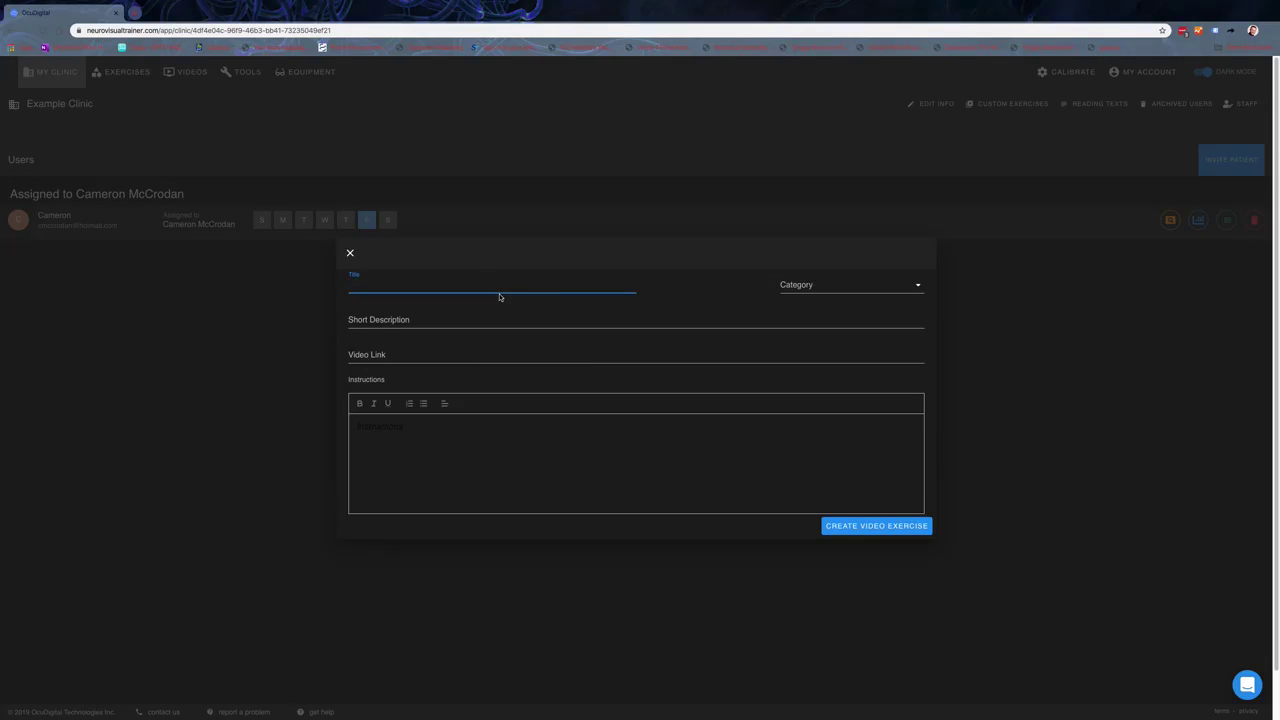
text(Test Test)
click(801, 289)
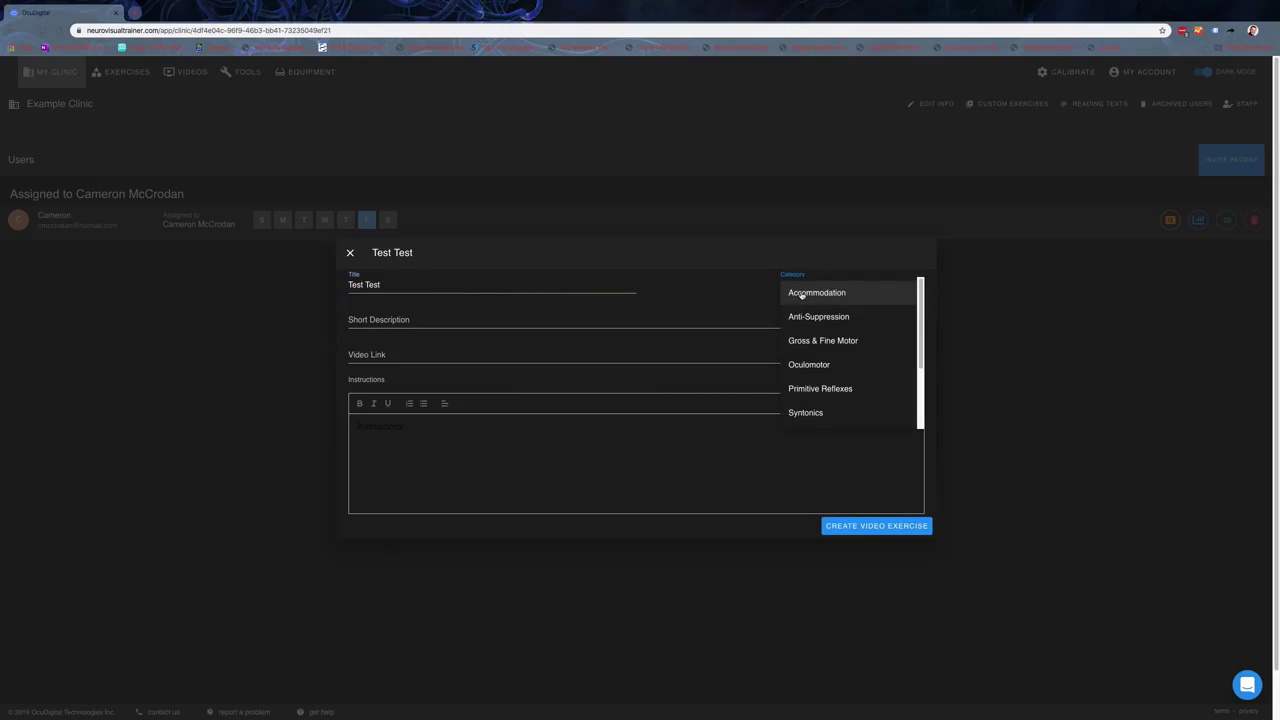
click(801, 294)
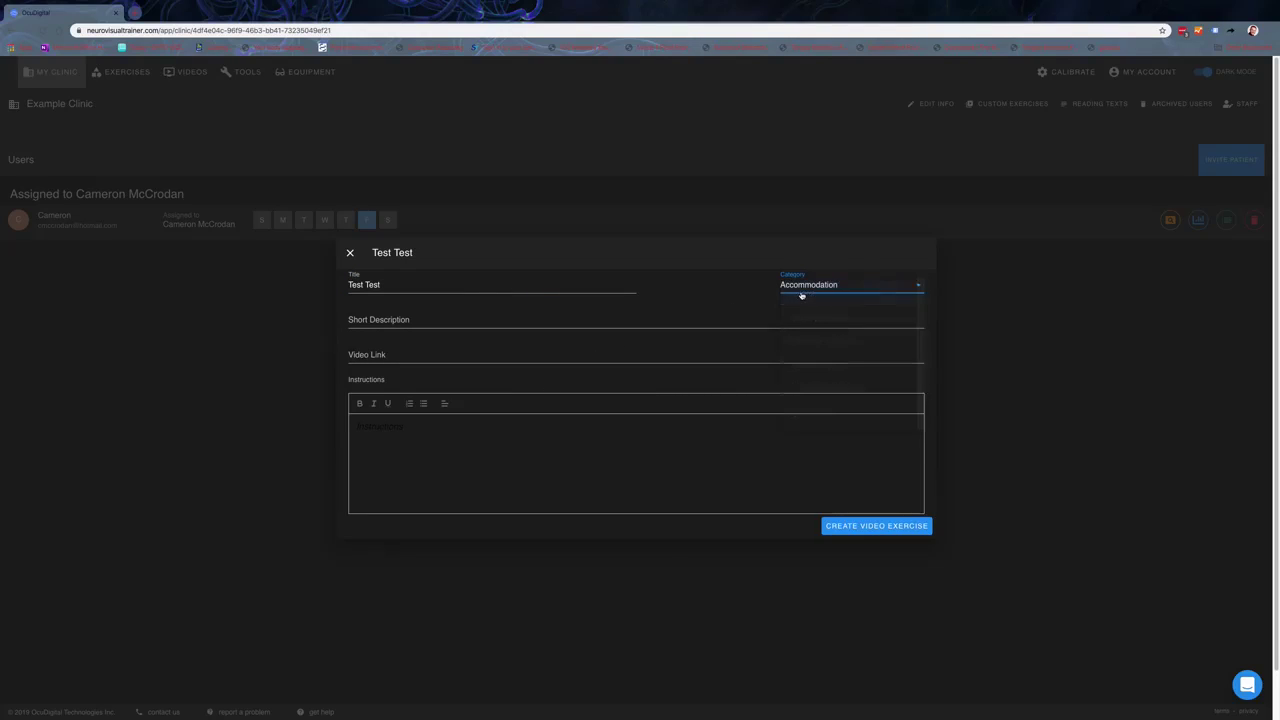
click(845, 527)
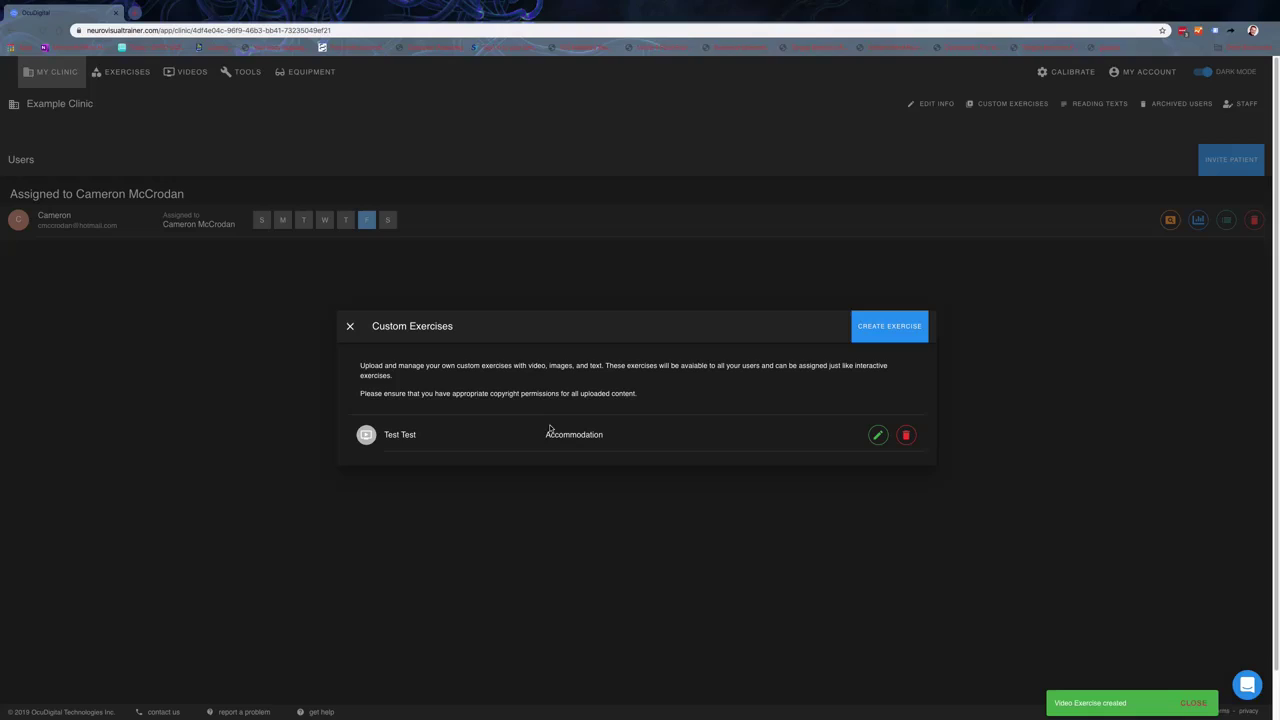
Delete the Test Test exercise from the clinic's custom exercises and close the list
click(907, 437)
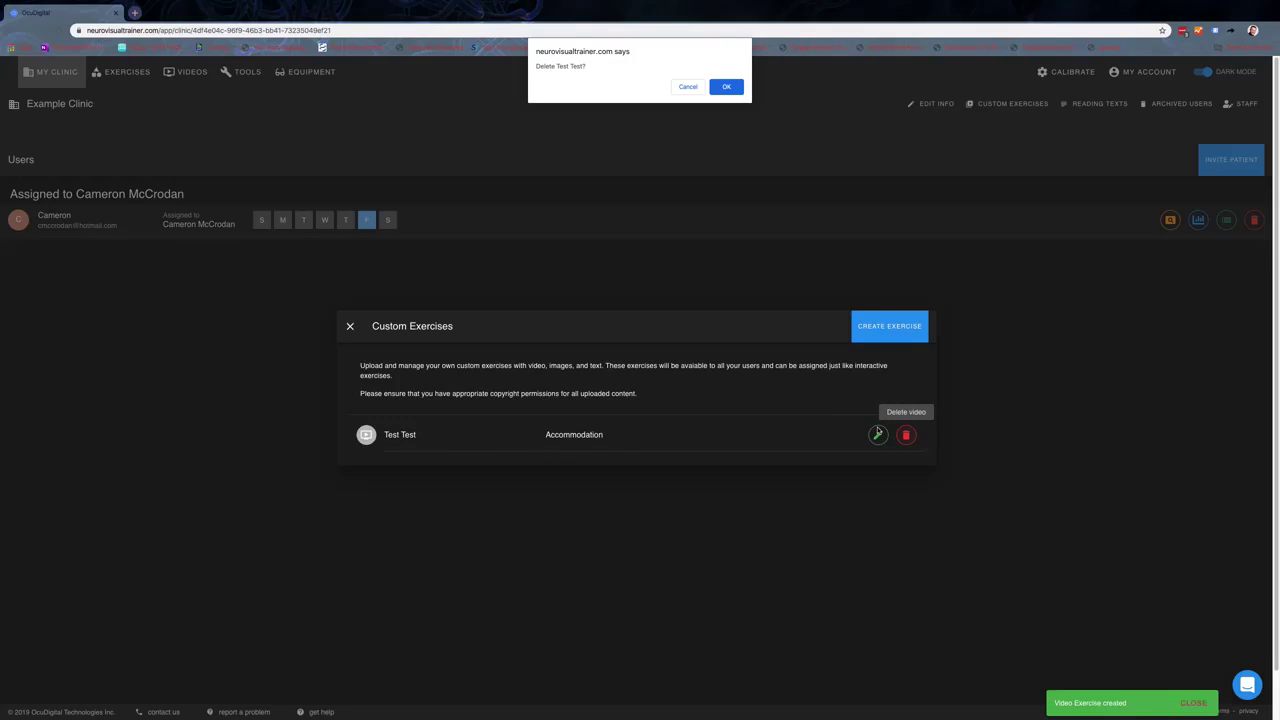
click(730, 88)
click(350, 326)
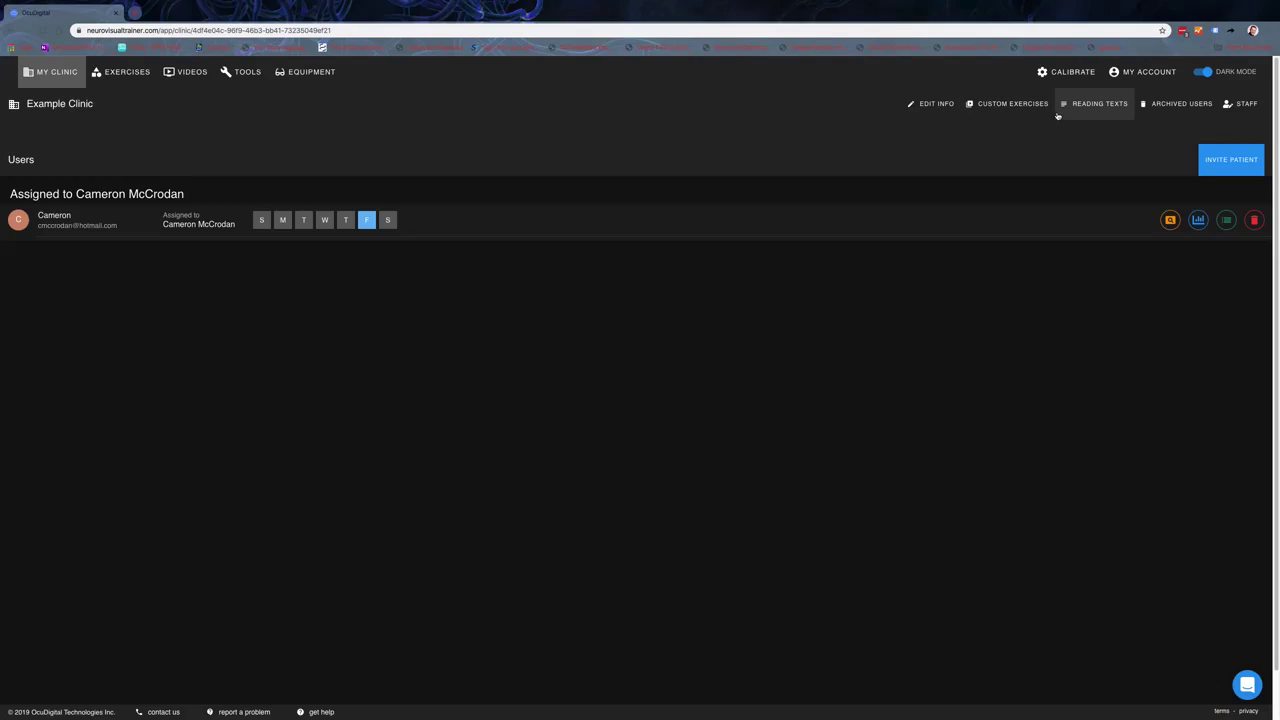
Examine the new reading text form's title, text, reading level, content disposition and attribution fields, and close it without creating anything
click(1095, 104)
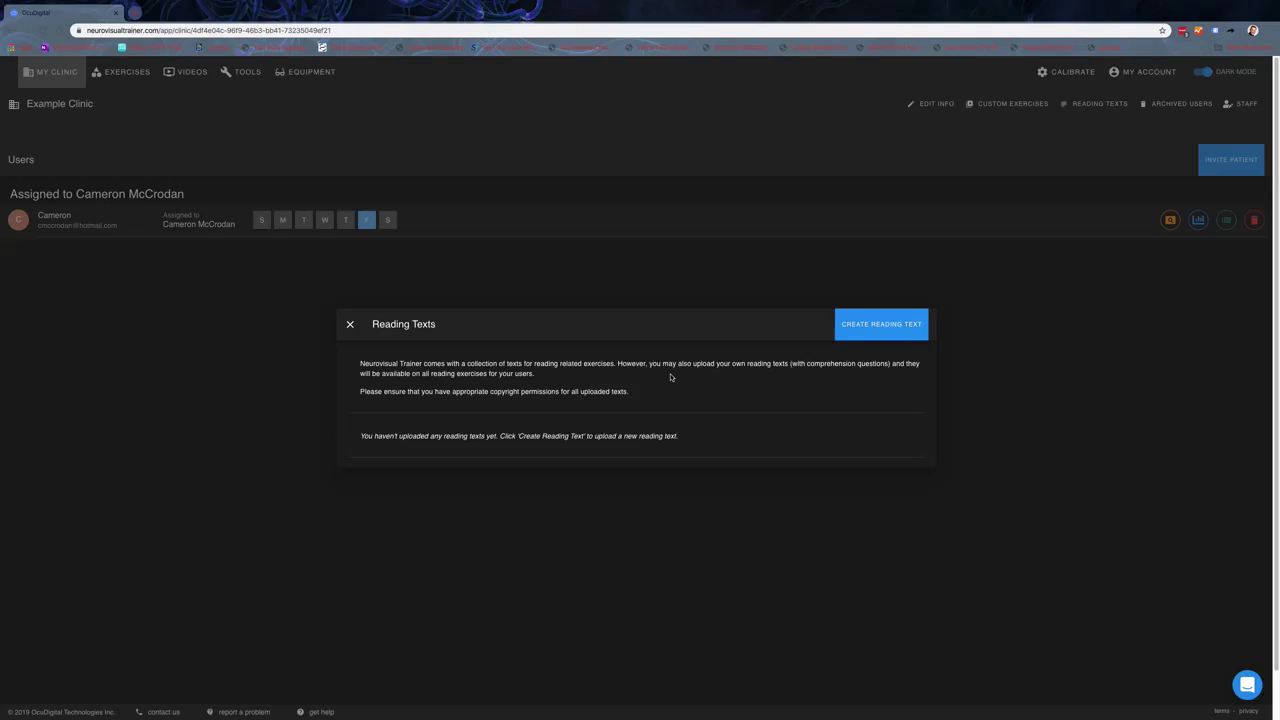
click(872, 333)
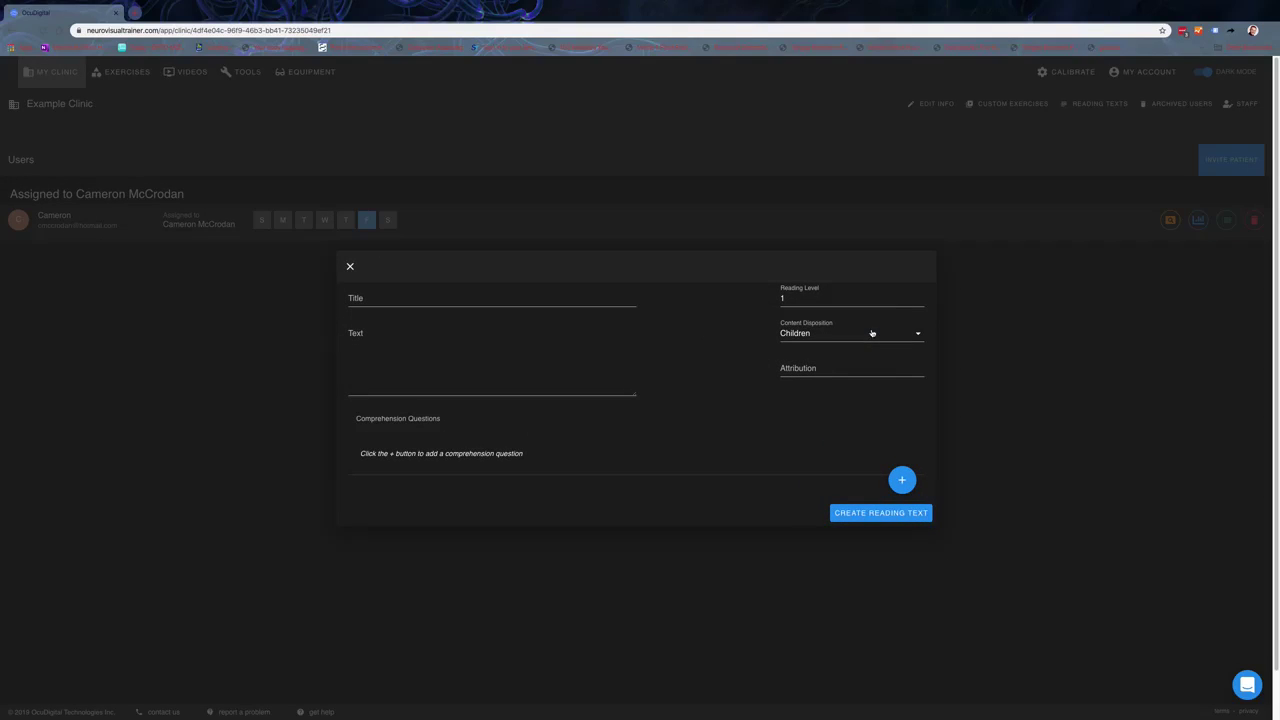
click(595, 306)
click(562, 381)
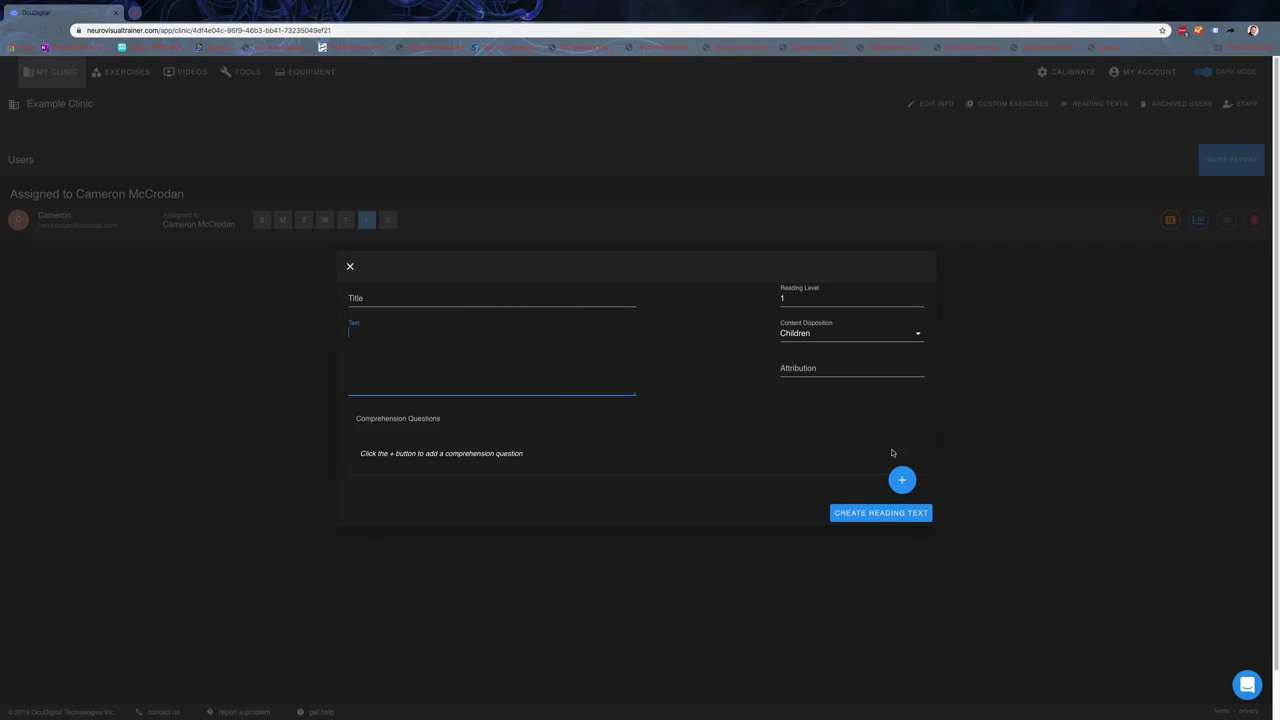
click(830, 305)
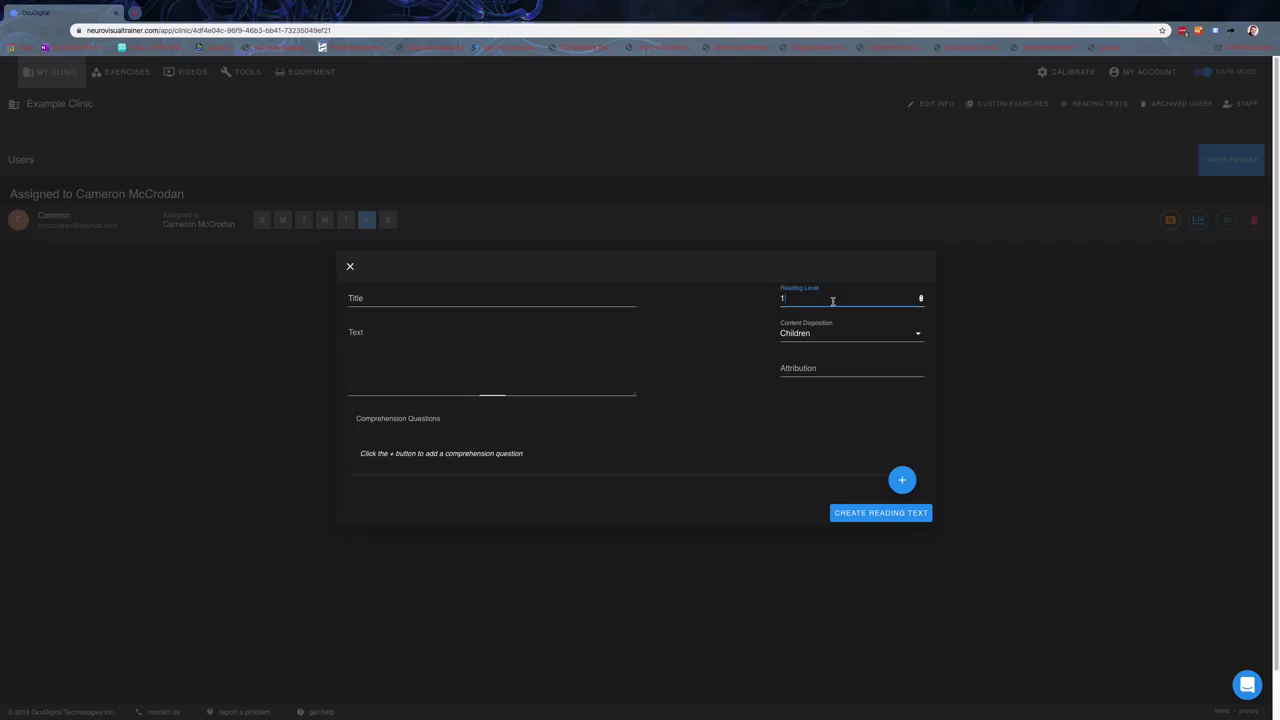
click(837, 337)
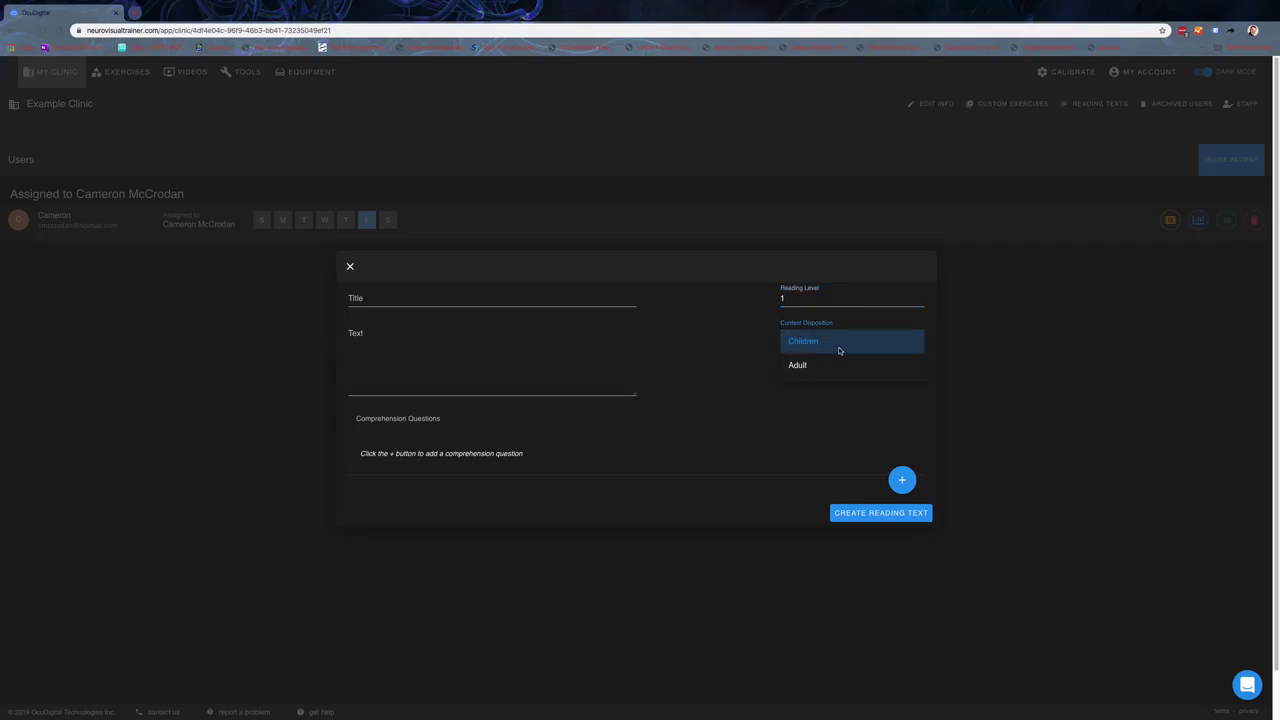
click(736, 346)
click(795, 366)
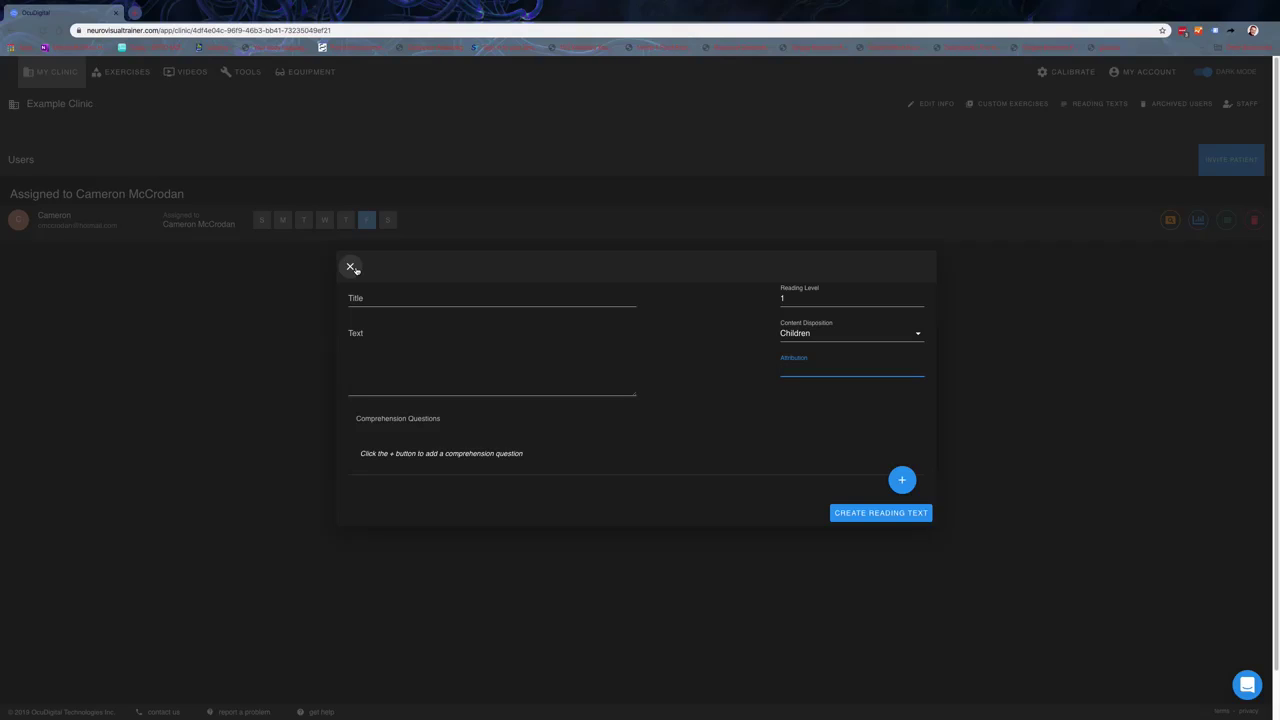
click(350, 266)
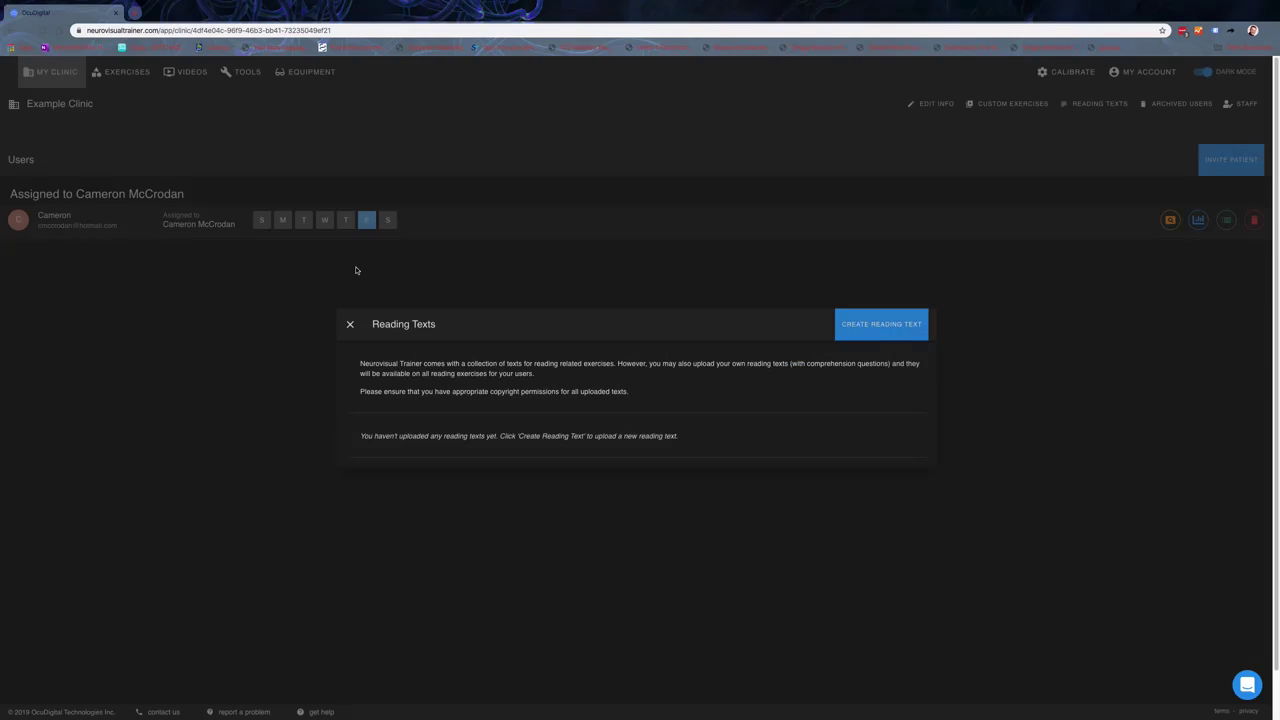
click(351, 323)
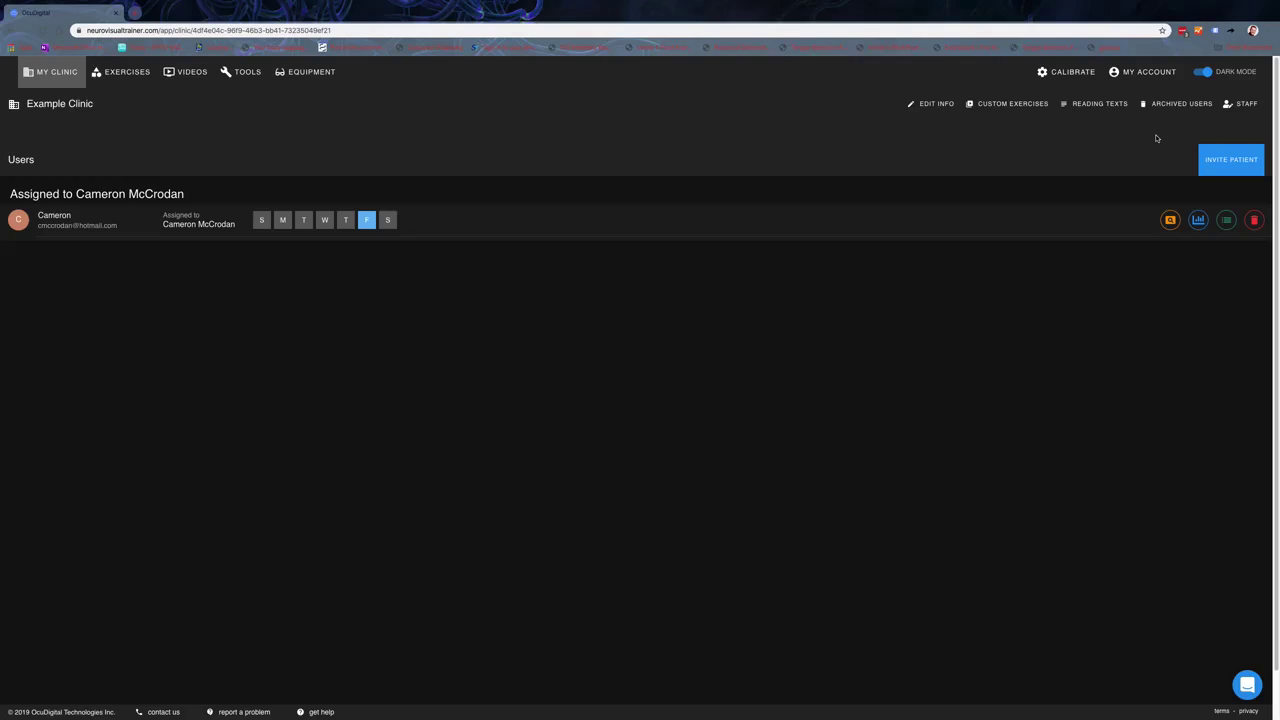
Calibrate the device with a 43 cm screen height, accepting the preset working distance and the Red on Left, Blue on Right anaglyph glasses
click(1066, 72)
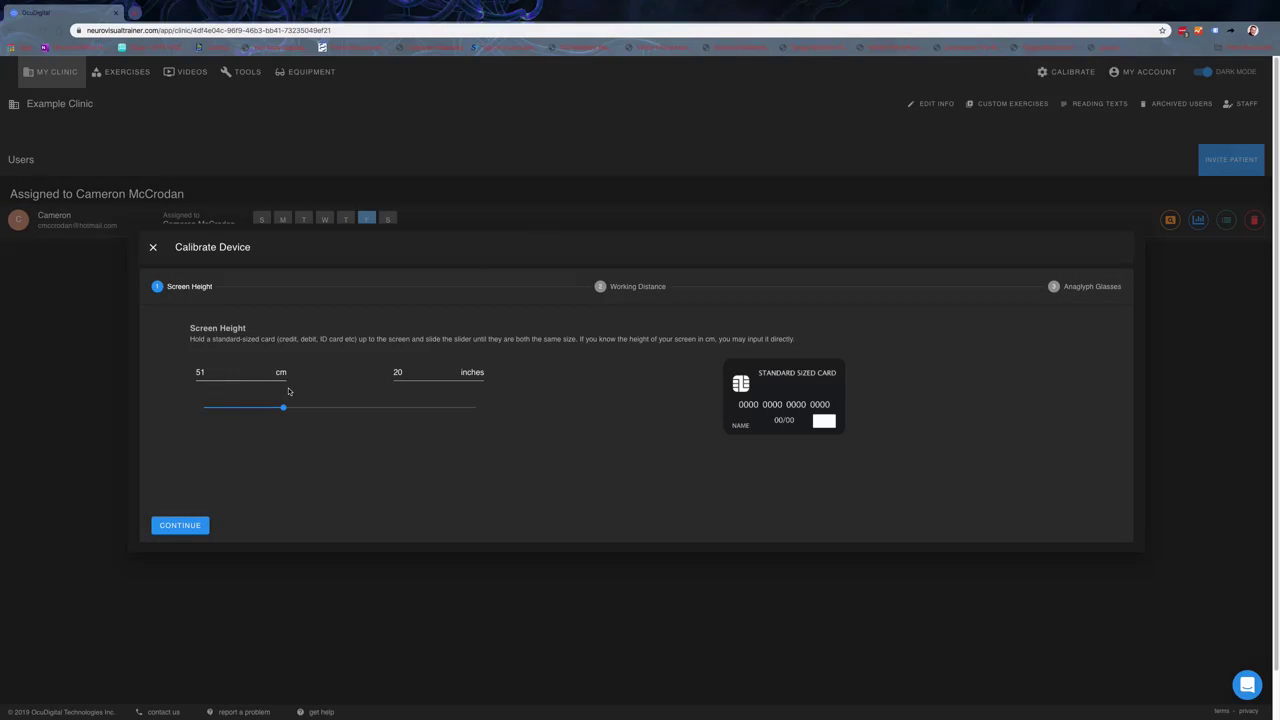
drag(285, 407, 268, 407)
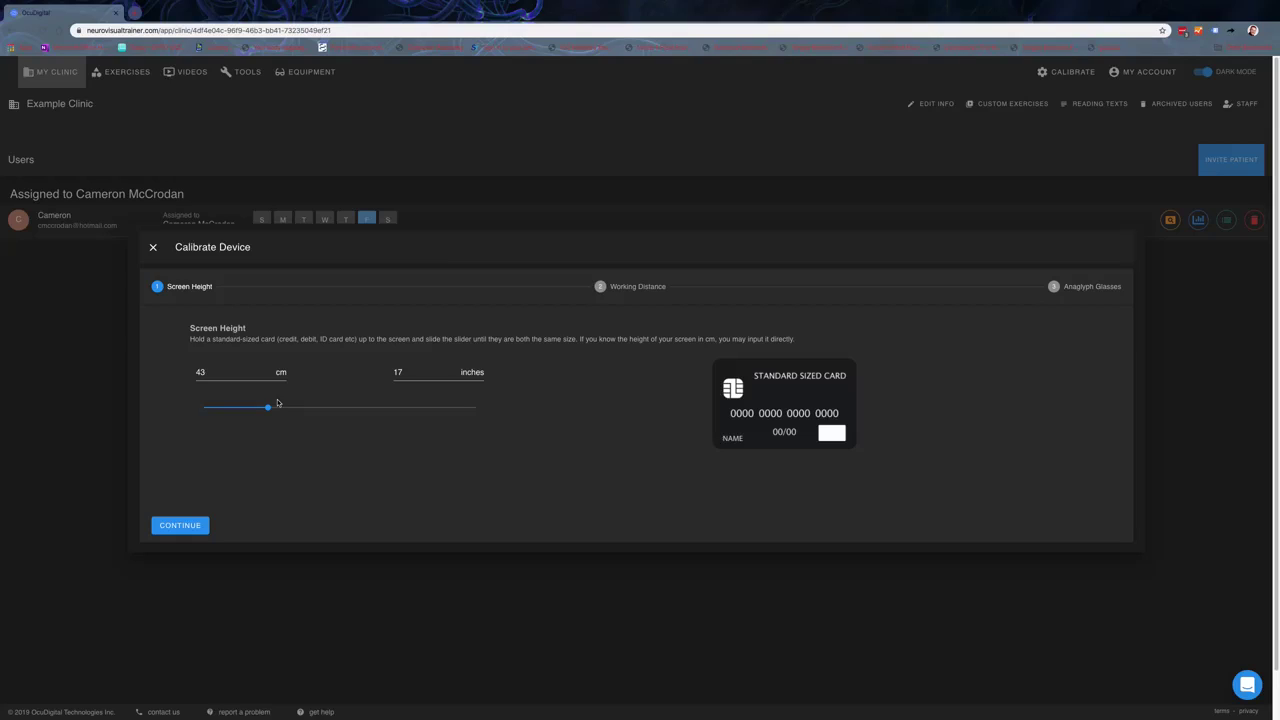
click(181, 525)
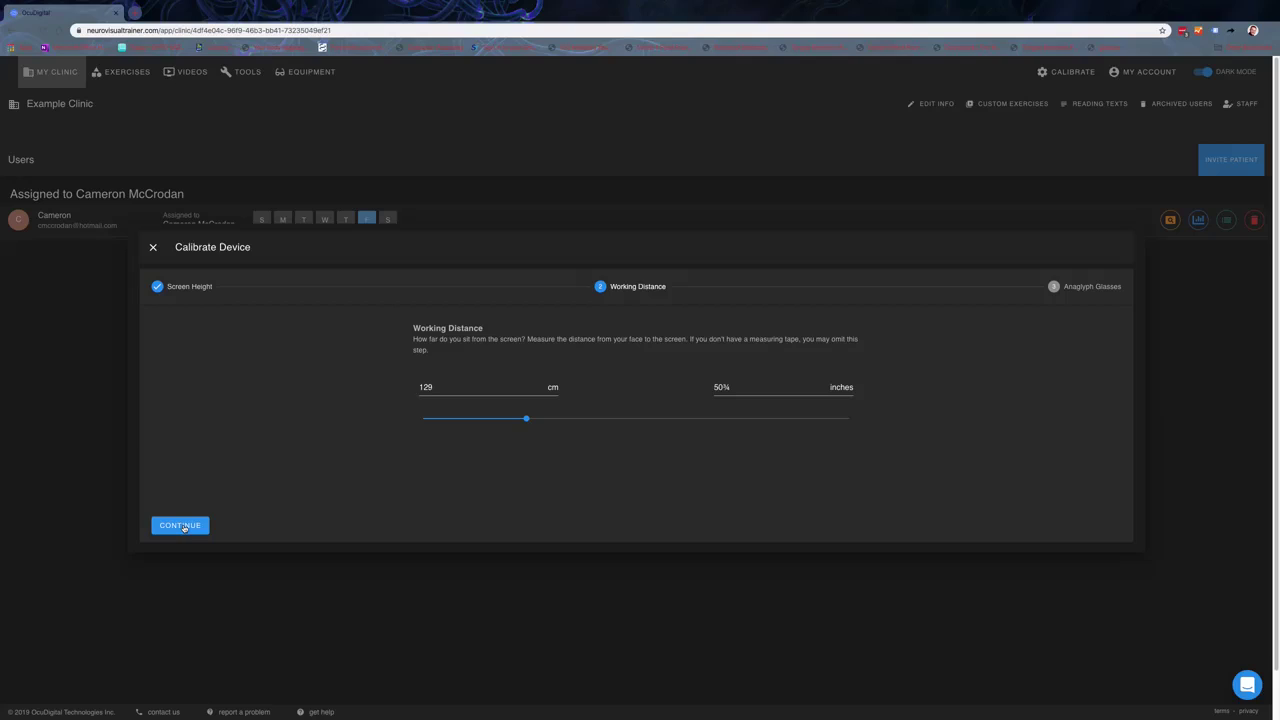
click(181, 525)
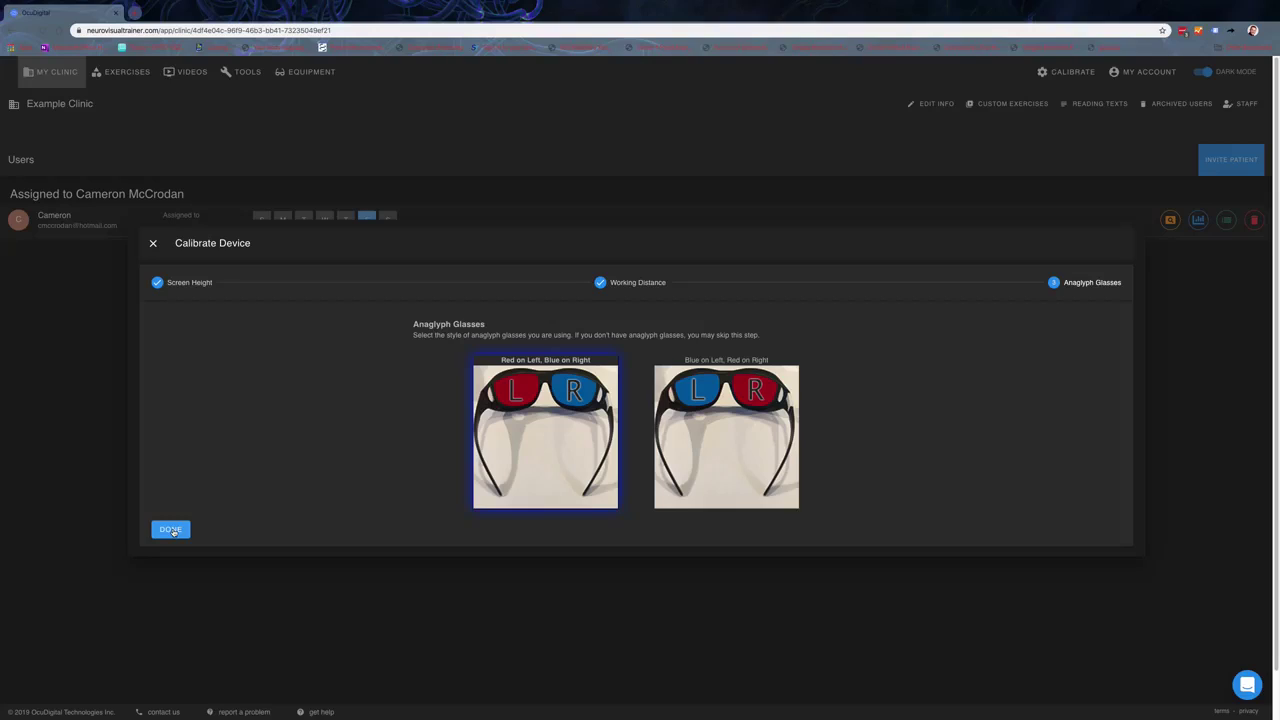
click(172, 531)
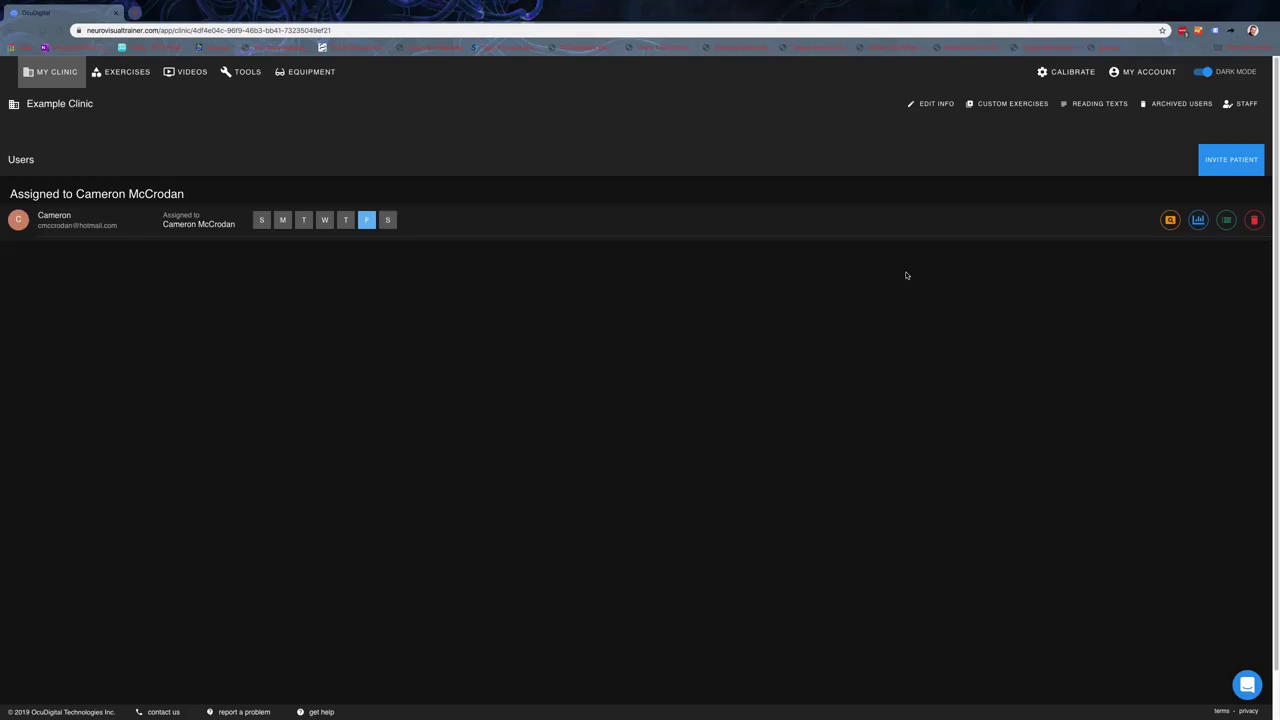
Examine the support chat's options for starting a conversation and searching help articles, and close it
mouse_move(303, 217)
click(1247, 685)
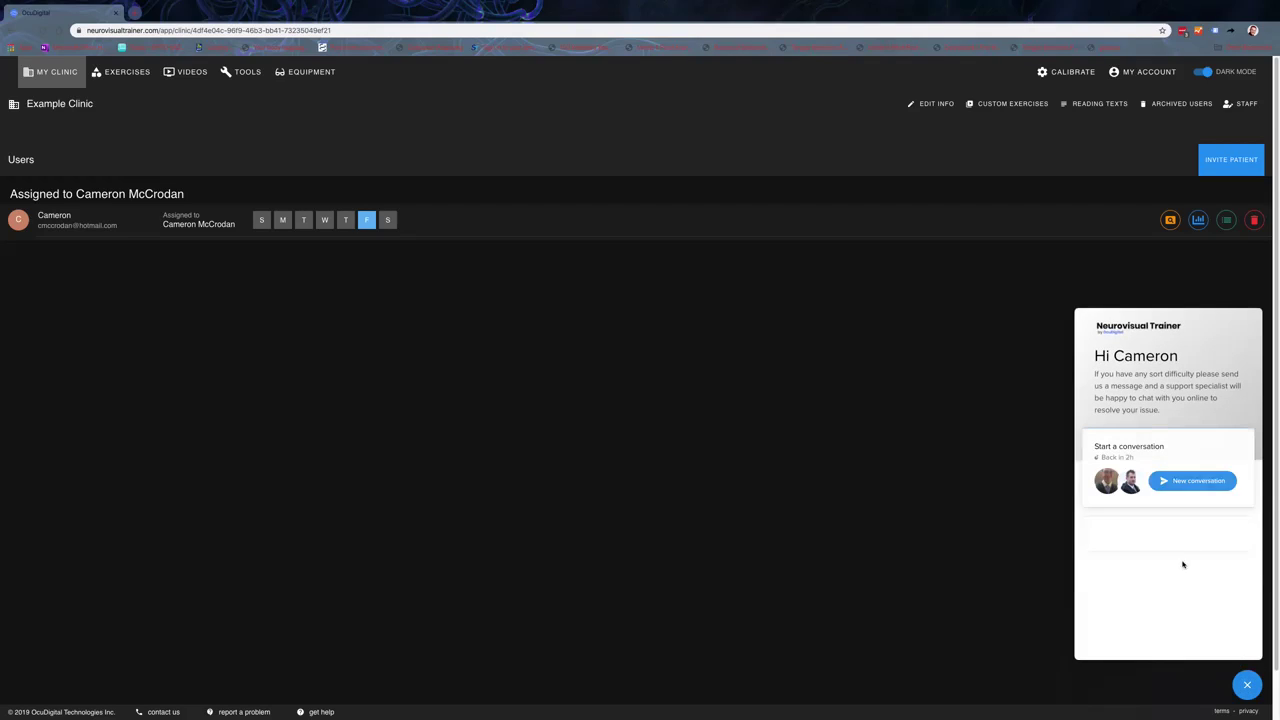
click(1166, 549)
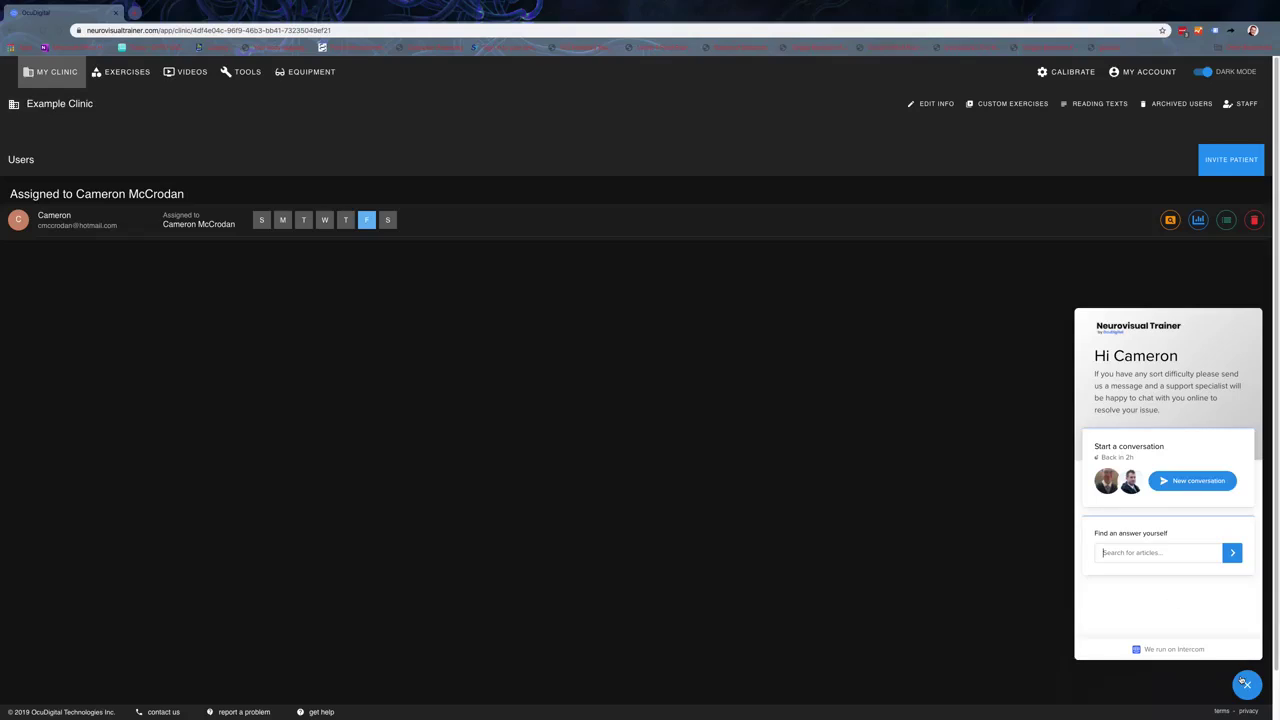
click(1244, 683)
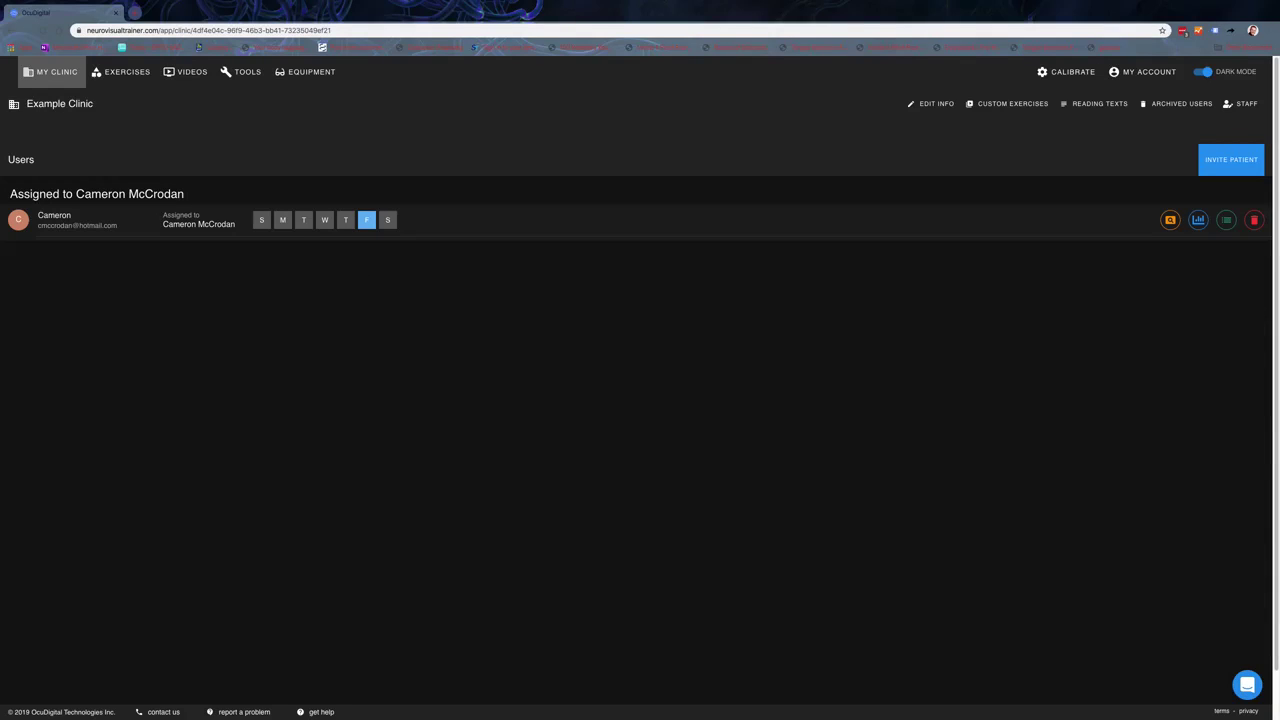